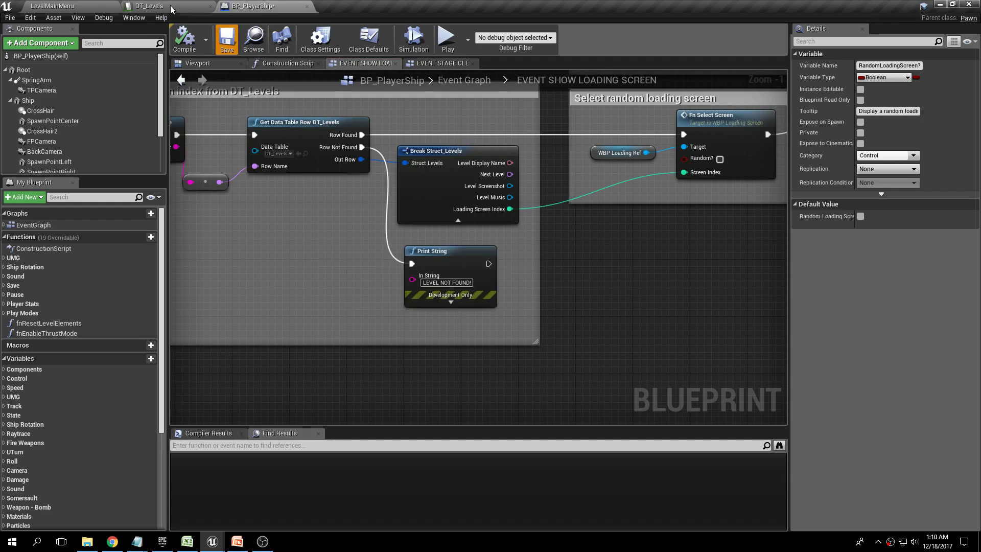
- Switch to the DT_Levels data table to view its level rows
{"action": "left_click", "coordinate": [170, 5]}
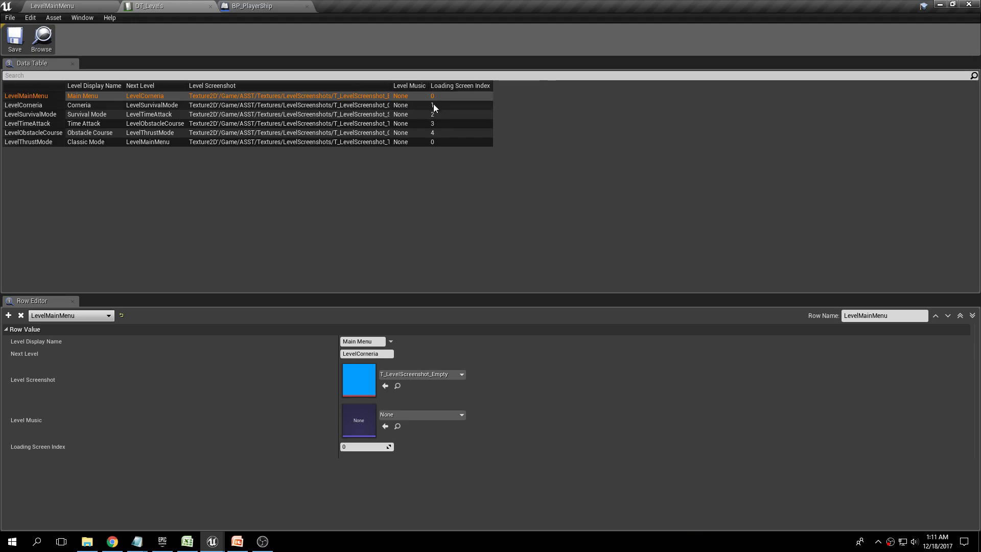
{"action": "left_click", "coordinate": [61, 6]}
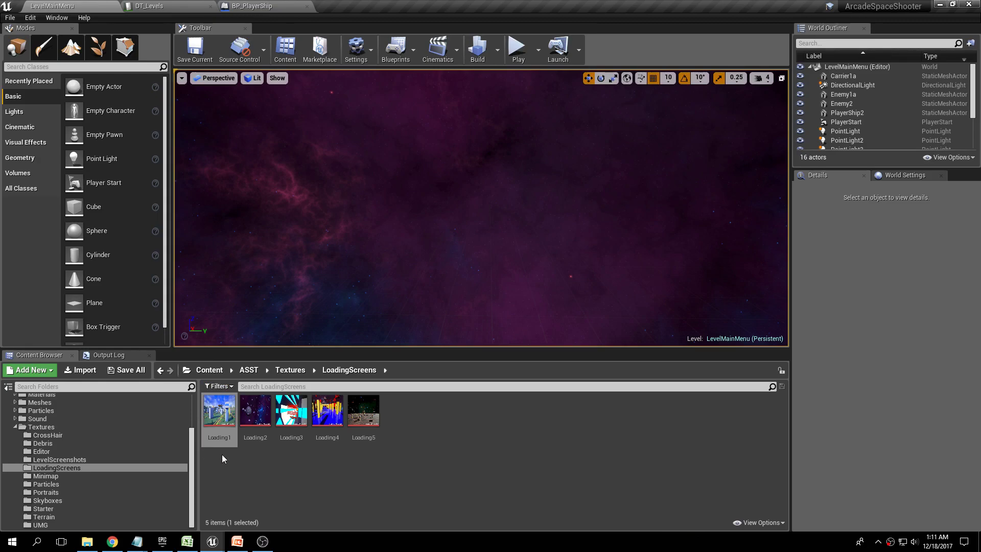
{"action": "double_click", "coordinate": [255, 410]}
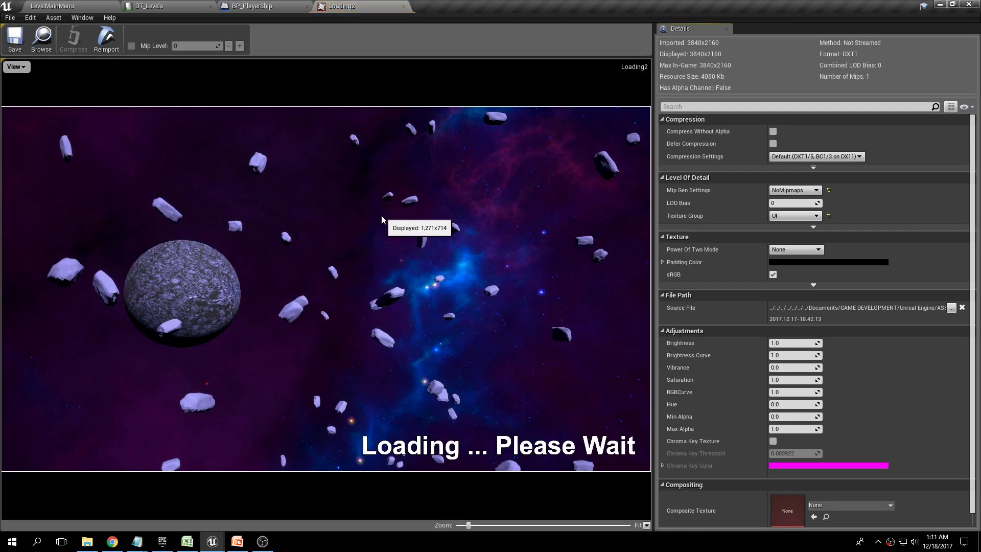
{"action": "left_click", "coordinate": [404, 6]}
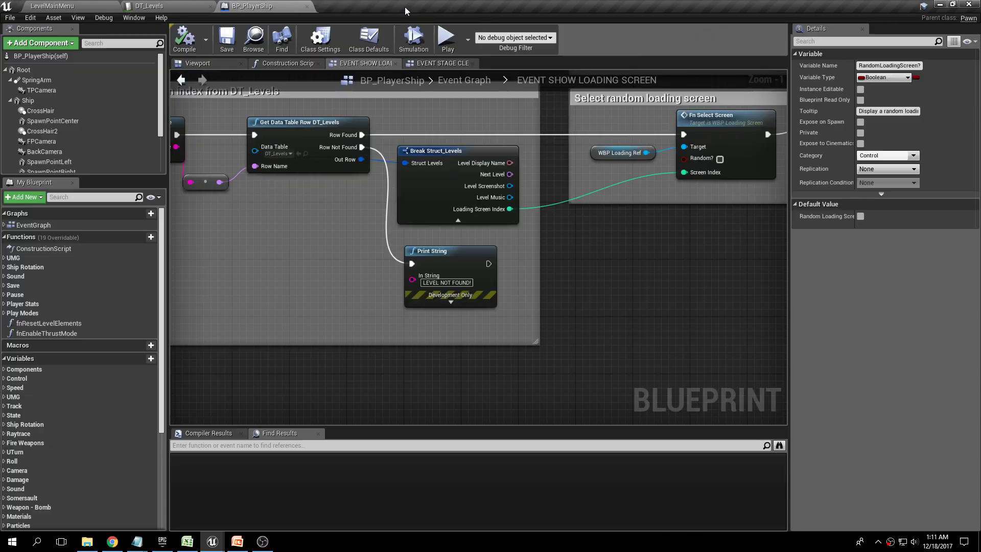
{"action": "left_click", "coordinate": [69, 5]}
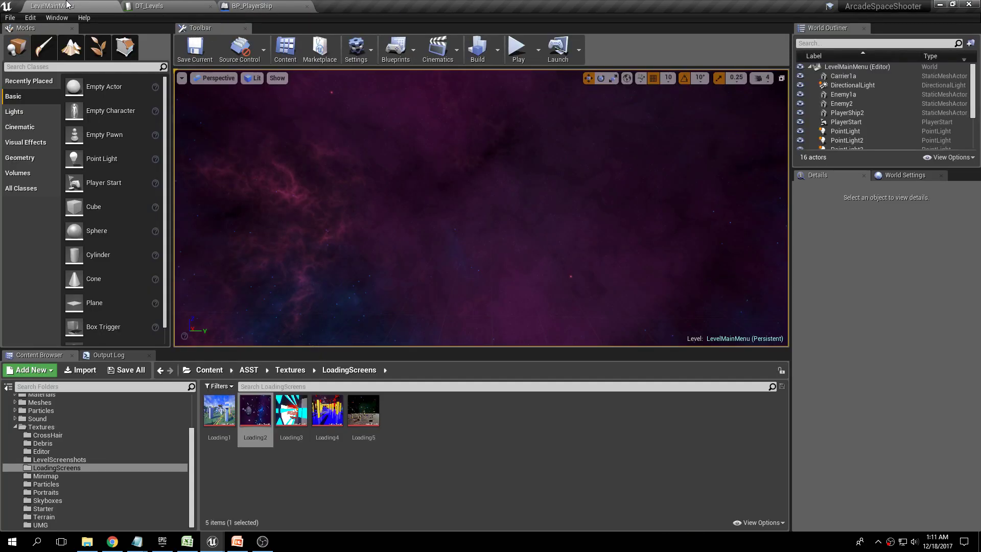
{"action": "left_click", "coordinate": [250, 6]}
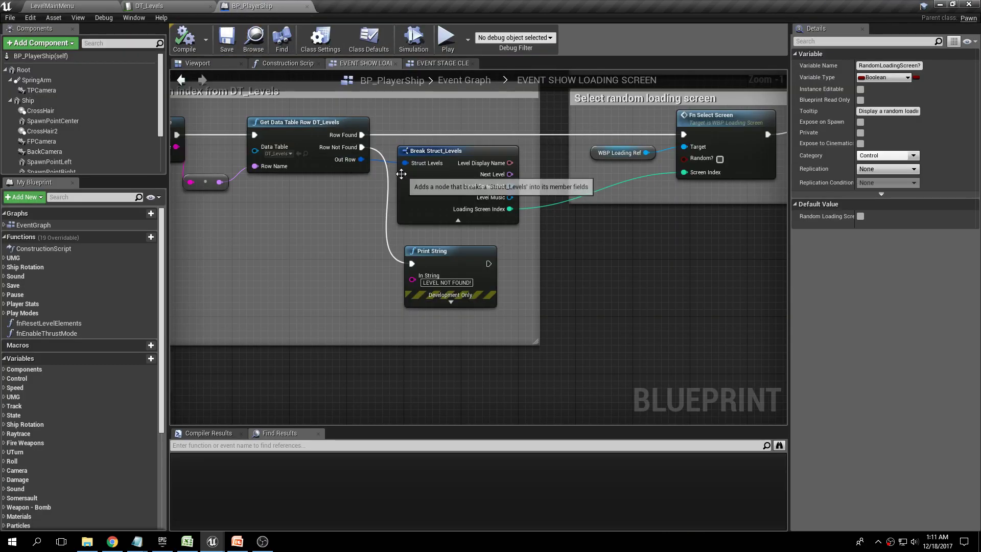
{"action": "right_click_drag", "start_coordinate": [368, 212], "coordinate": [371, 241]}
{"action": "left_click", "coordinate": [184, 8]}
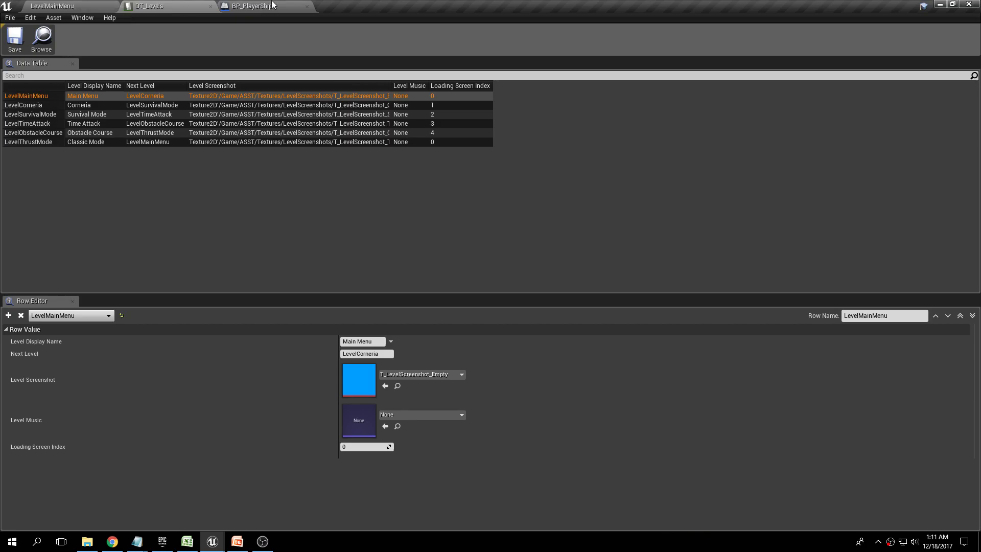
{"action": "left_click", "coordinate": [252, 6]}
{"action": "scroll", "coordinate": [350, 297], "scroll_direction": "up", "scroll_amount": 1}
{"action": "right_click_drag", "start_coordinate": [350, 297], "coordinate": [182, 217]}
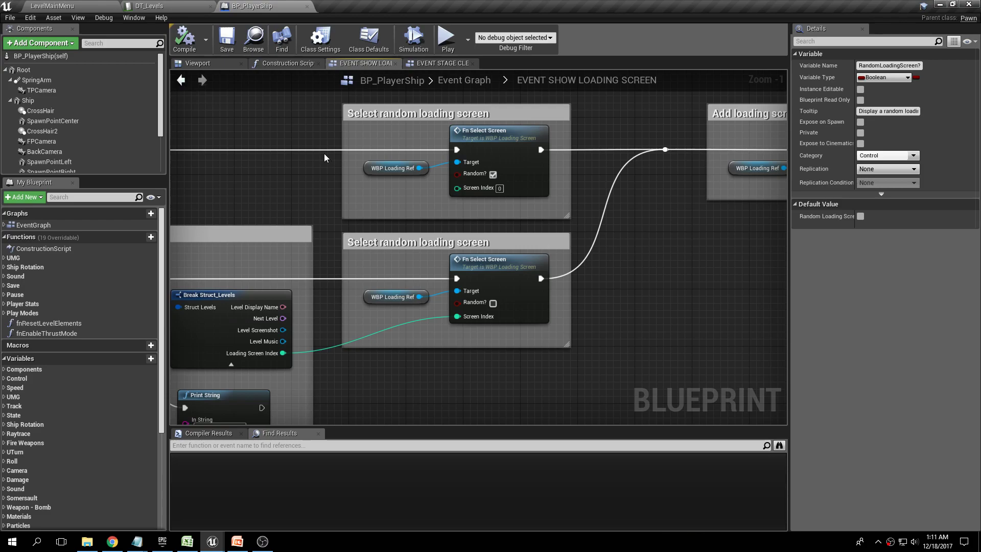
- Play-test LevelMainMenu through Start Game and the loading screen, then bring up the PowerPoint recap
{"action": "left_click", "coordinate": [81, 6]}
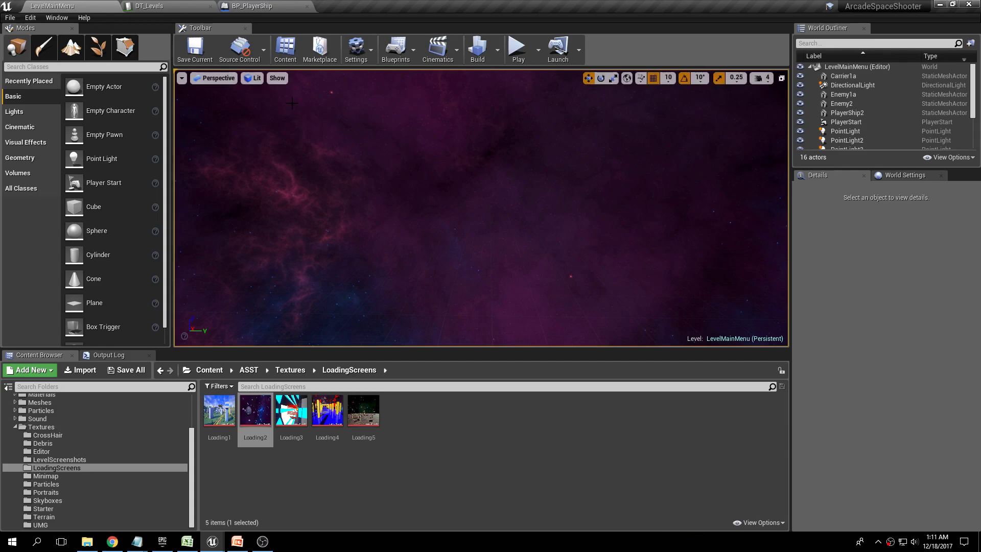
{"action": "left_click", "coordinate": [517, 49]}
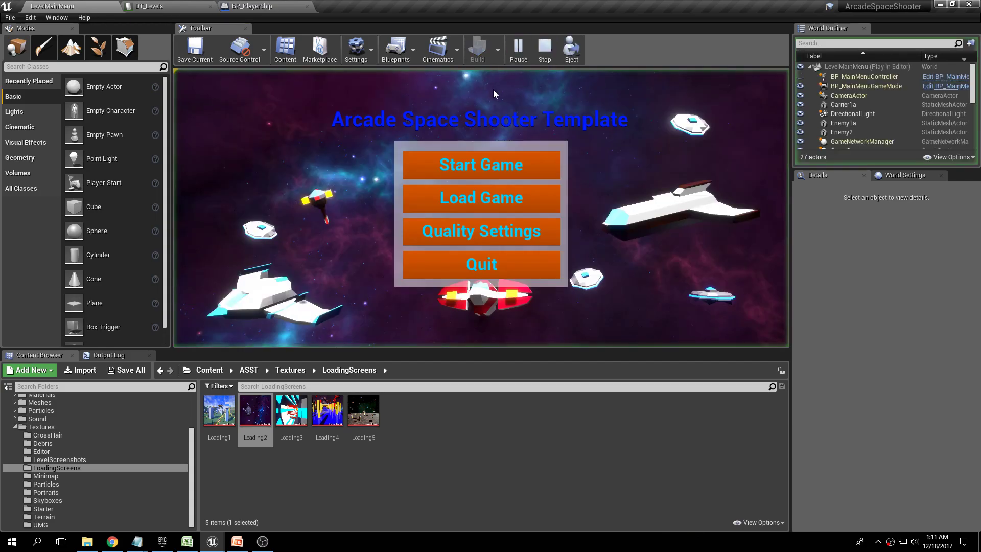
{"action": "left_click", "coordinate": [511, 159]}
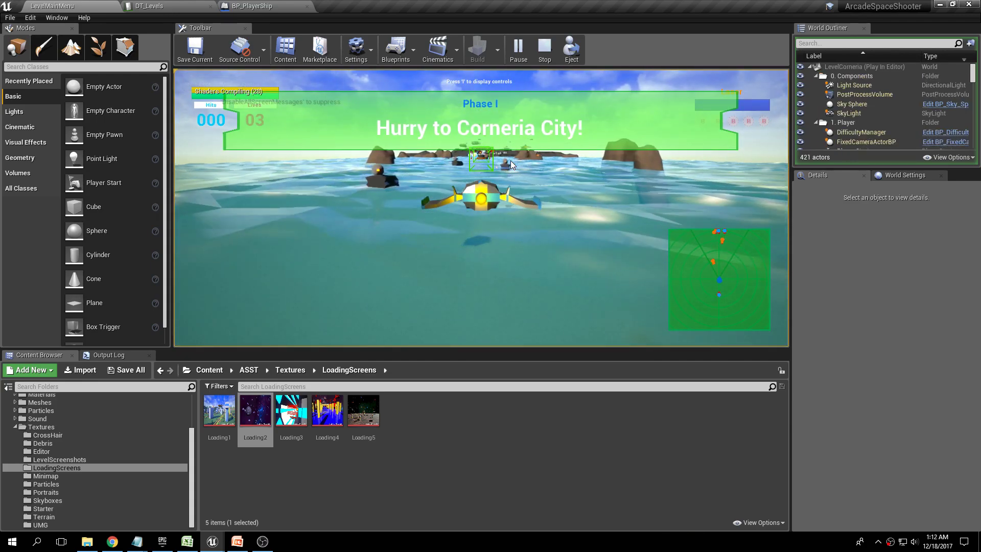
{"action": "key", "text": "Escape"}
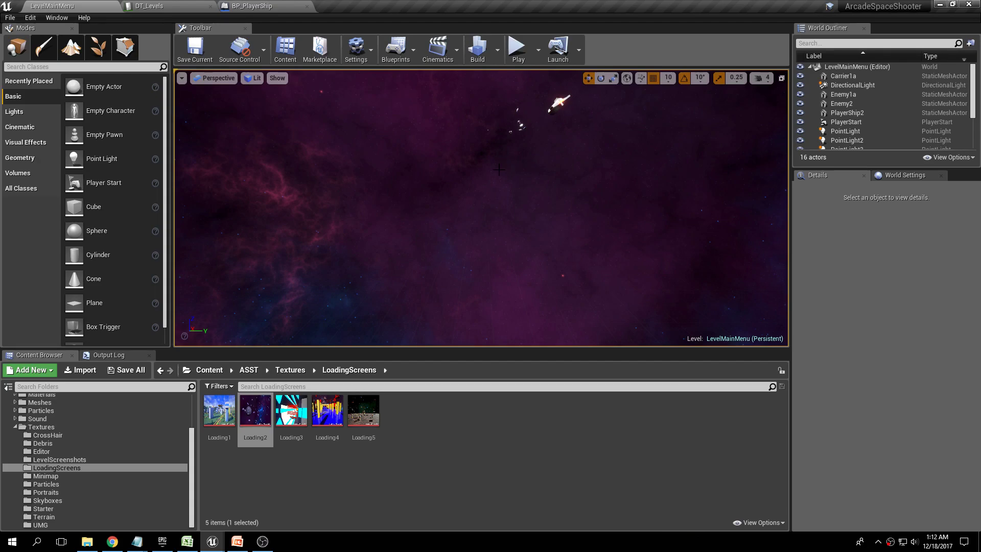
{"action": "left_click", "coordinate": [239, 545]}
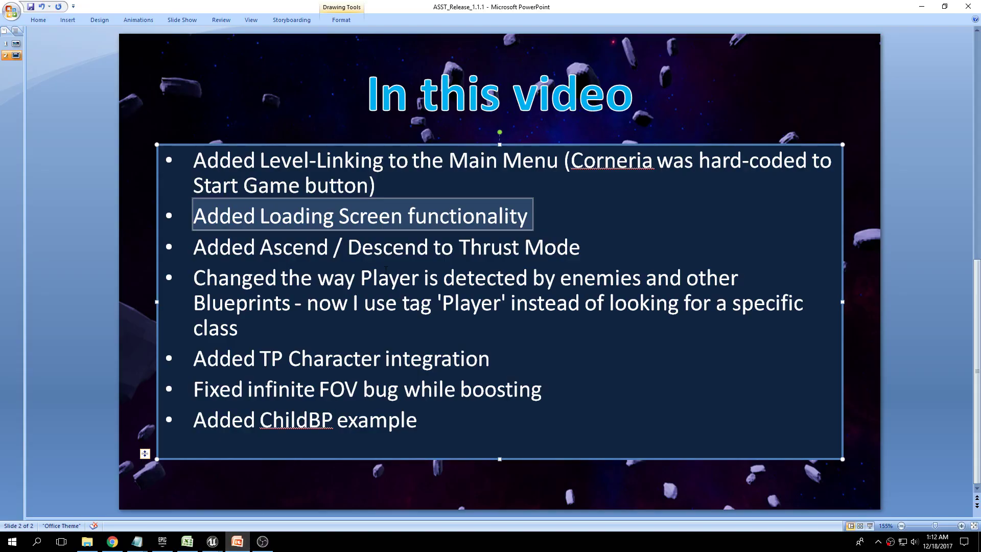
- Highlight the 'Added Ascend / Descend to Thrust Mode' bullet, then return to the Unreal Editor
{"action": "left_click", "coordinate": [382, 248]}
{"action": "left_click", "coordinate": [599, 248]}
{"action": "left_click_drag", "start_coordinate": [599, 248], "coordinate": [192, 247]}
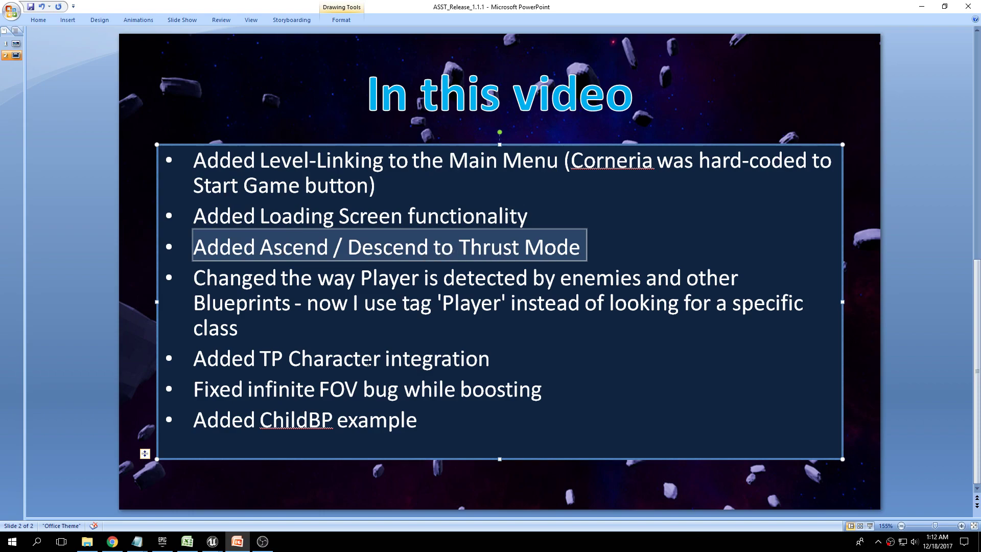
{"action": "left_click", "coordinate": [214, 541]}
{"action": "left_click", "coordinate": [236, 508]}
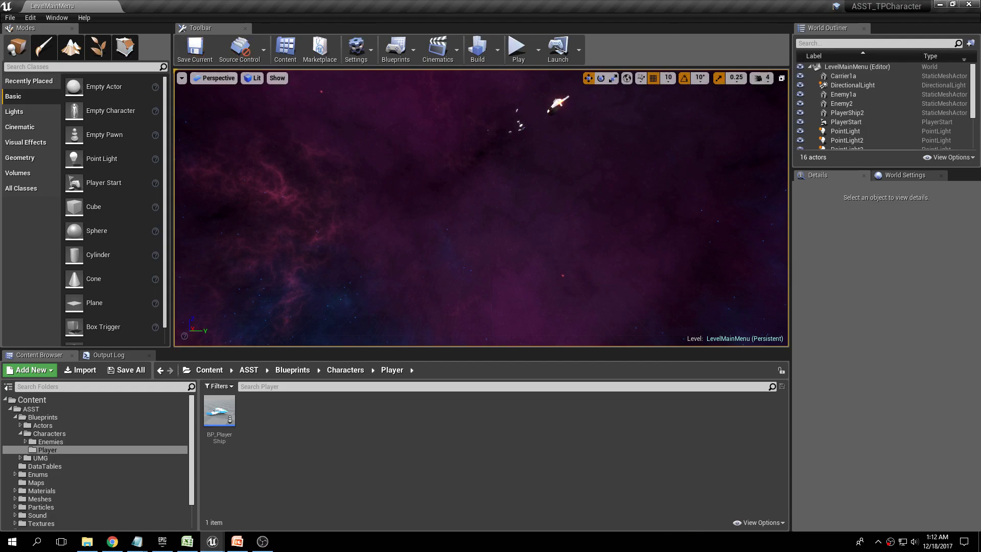
- Open the LevelTest map from the Maps folder
{"action": "left_click", "coordinate": [10, 17]}
{"action": "left_click", "coordinate": [23, 49]}
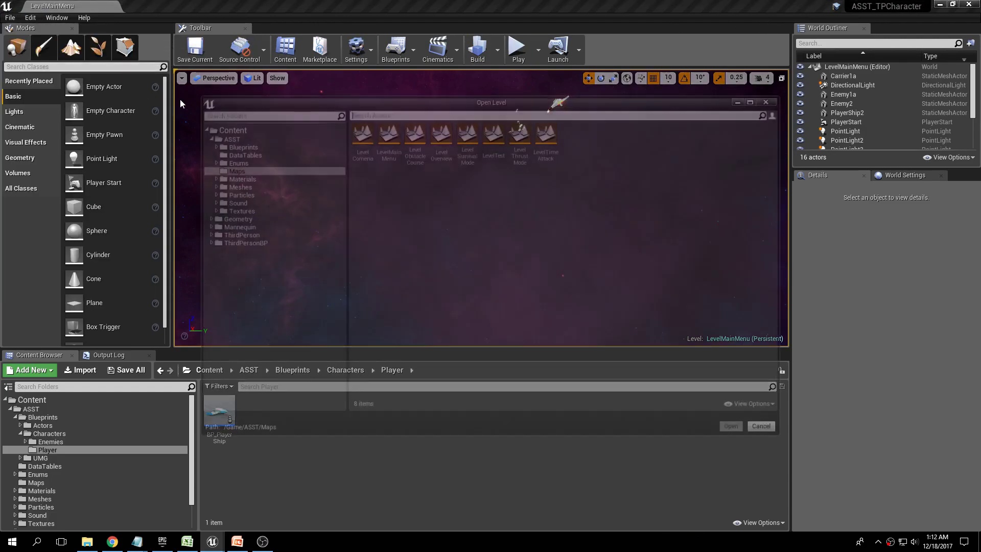
{"action": "double_click", "coordinate": [494, 131]}
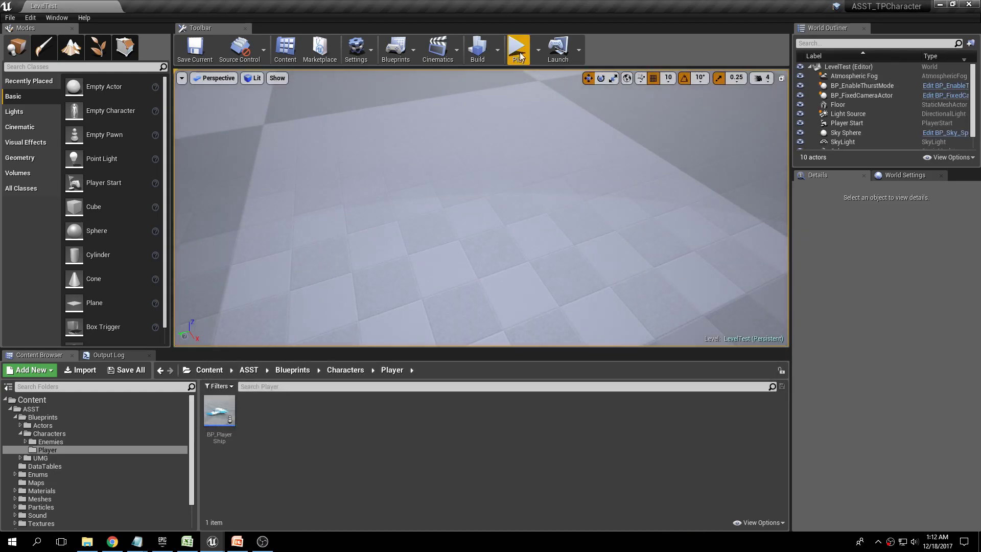
- Play LevelTest, firing the laser and banking the ship left and right
{"action": "left_click", "coordinate": [517, 48]}
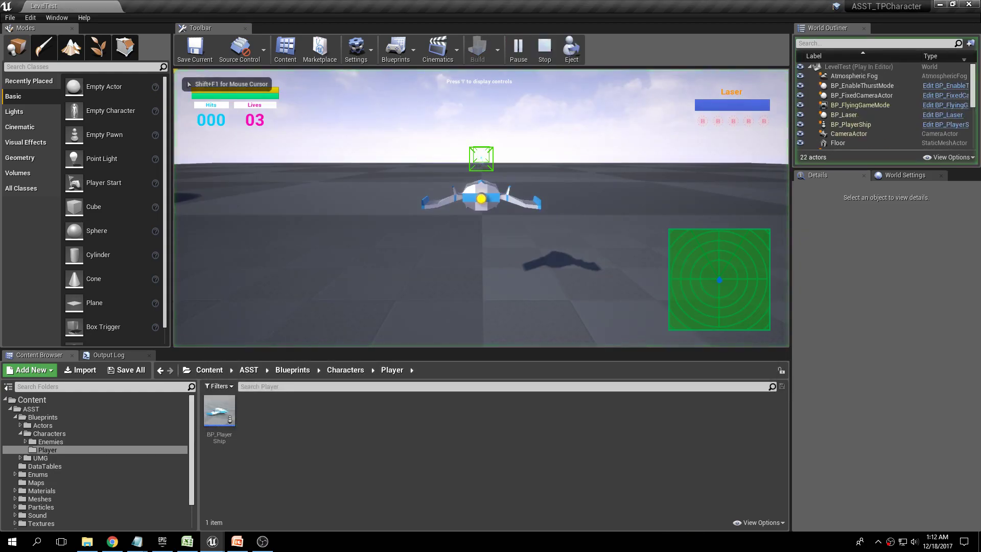
{"action": "key", "text": "space"}
{"action": "key", "text": "d"}
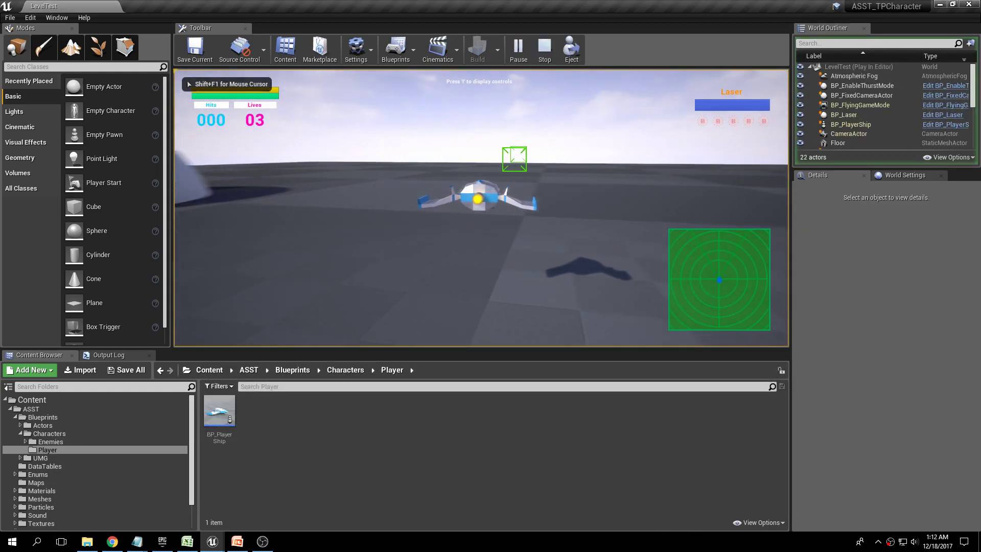
{"action": "key", "text": "a"}
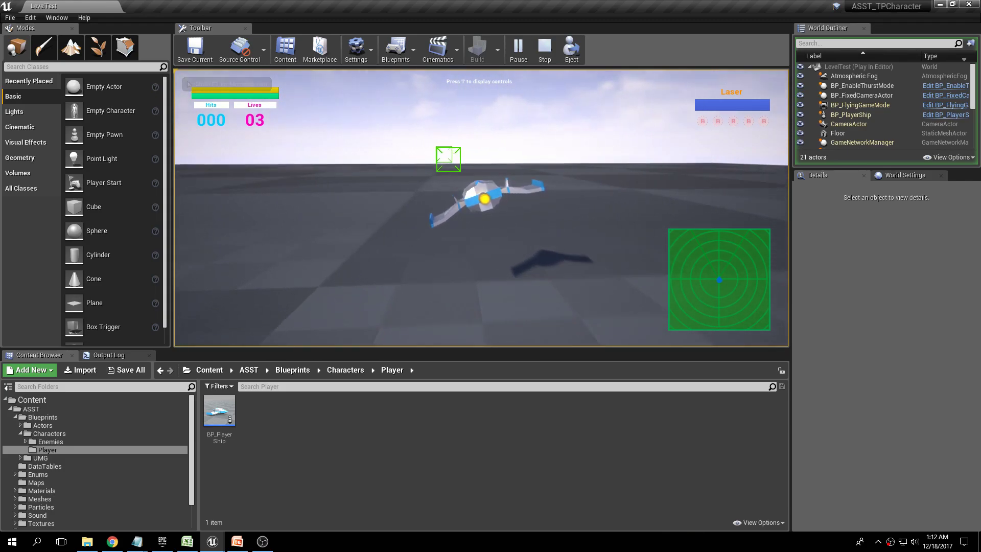
{"action": "key", "text": "d"}
{"action": "key", "text": "a"}
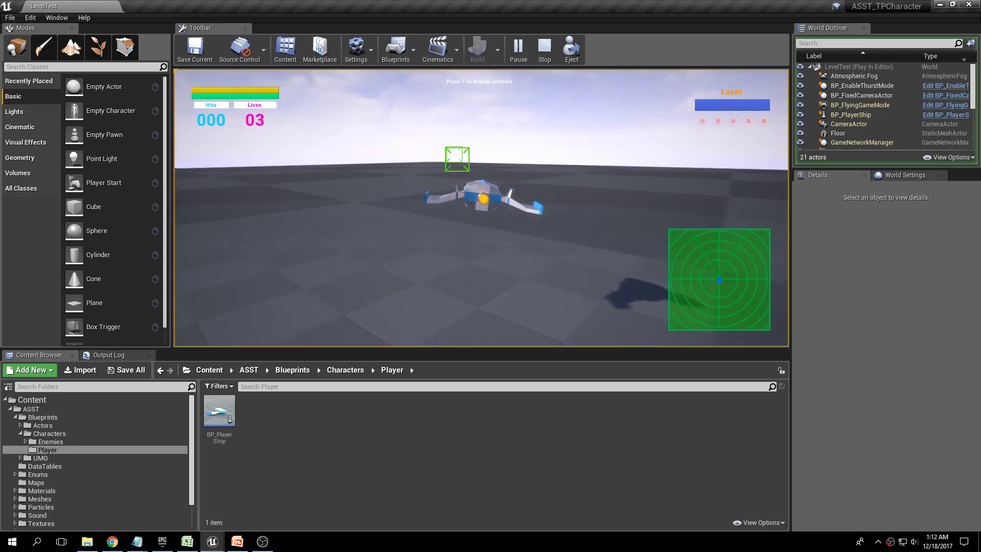
{"action": "key", "text": "d"}
{"action": "key", "text": "a"}
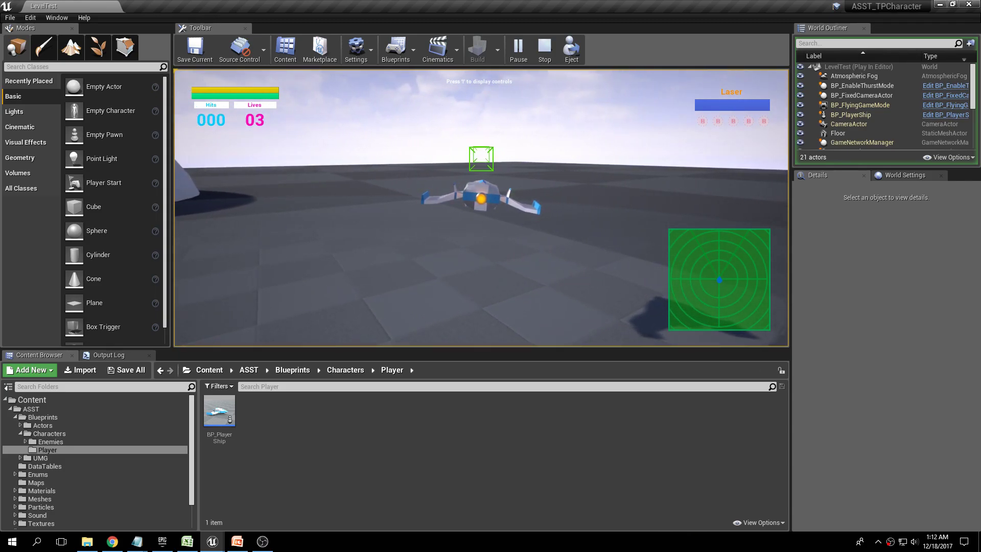
- Fly the ship up and down to test ascend and descend, then stop play
{"action": "key", "text": "w"}
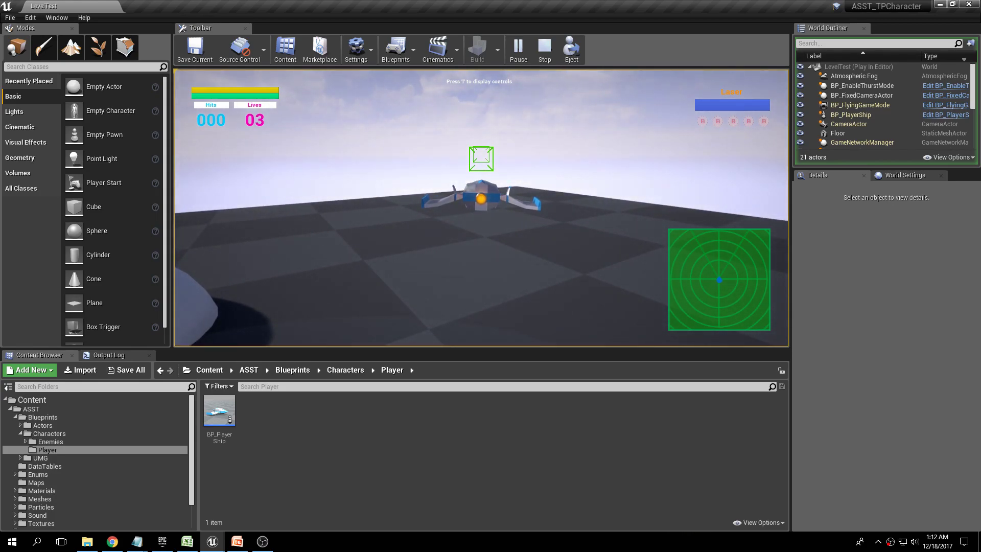
{"action": "key", "text": "s"}
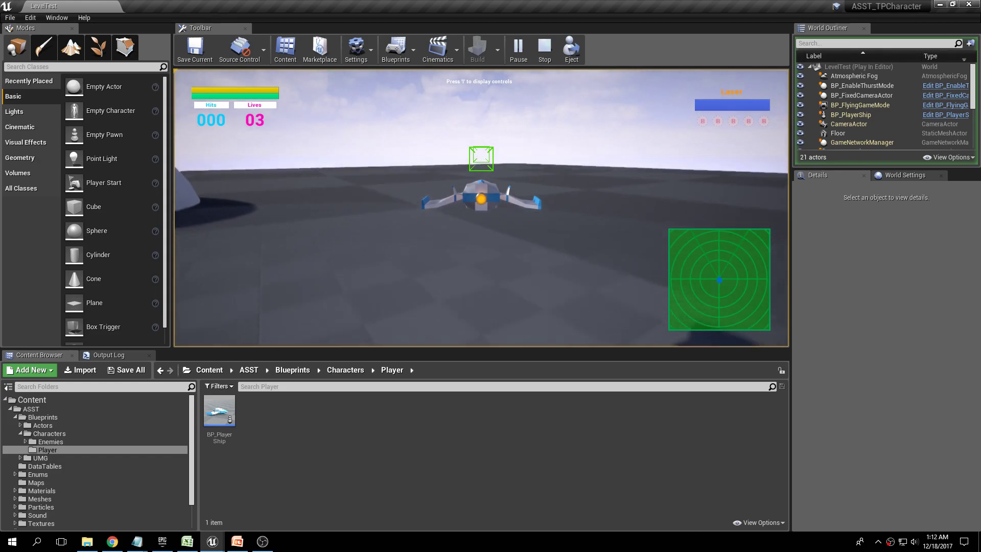
{"action": "key", "text": "w"}
{"action": "key", "text": "s"}
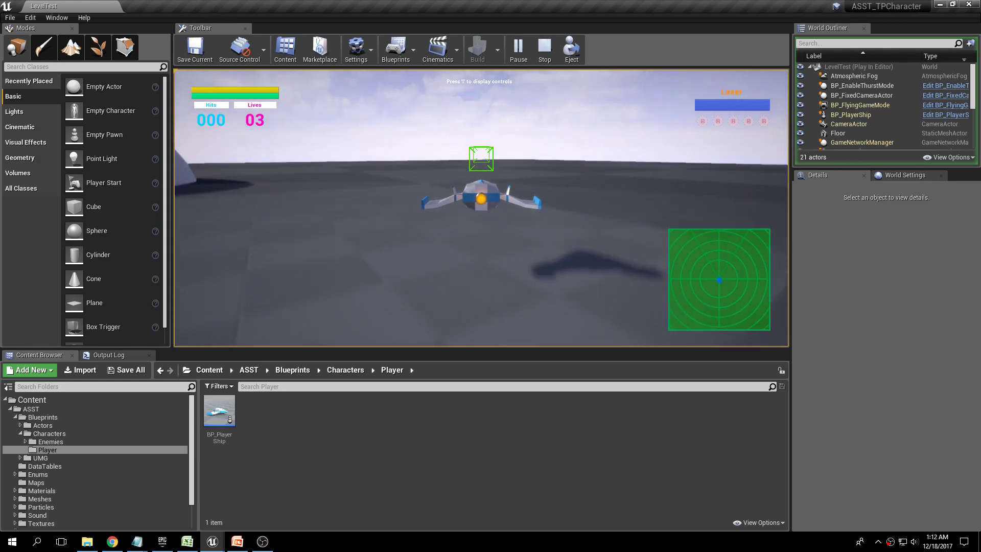
{"action": "key", "text": "w"}
{"action": "key", "text": "s"}
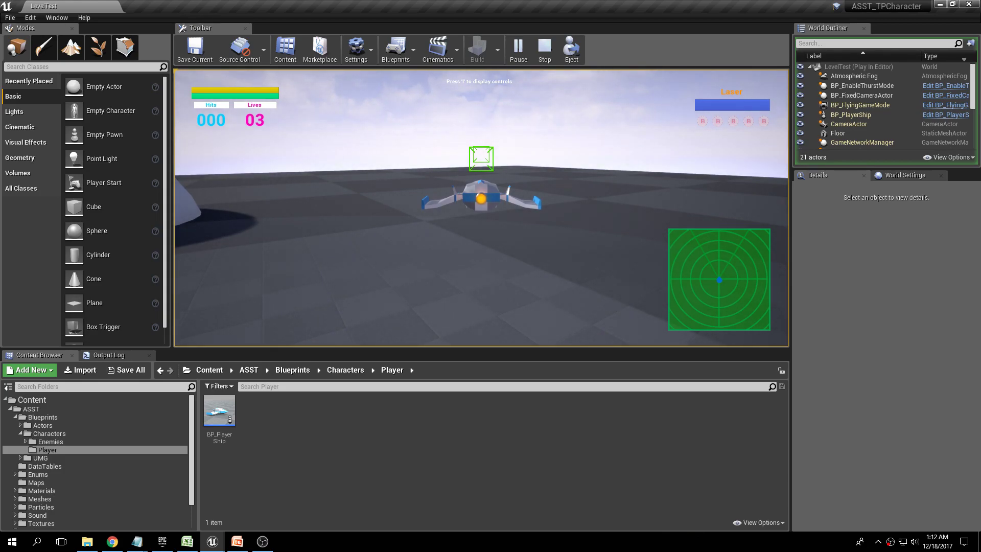
{"action": "key", "text": "a"}
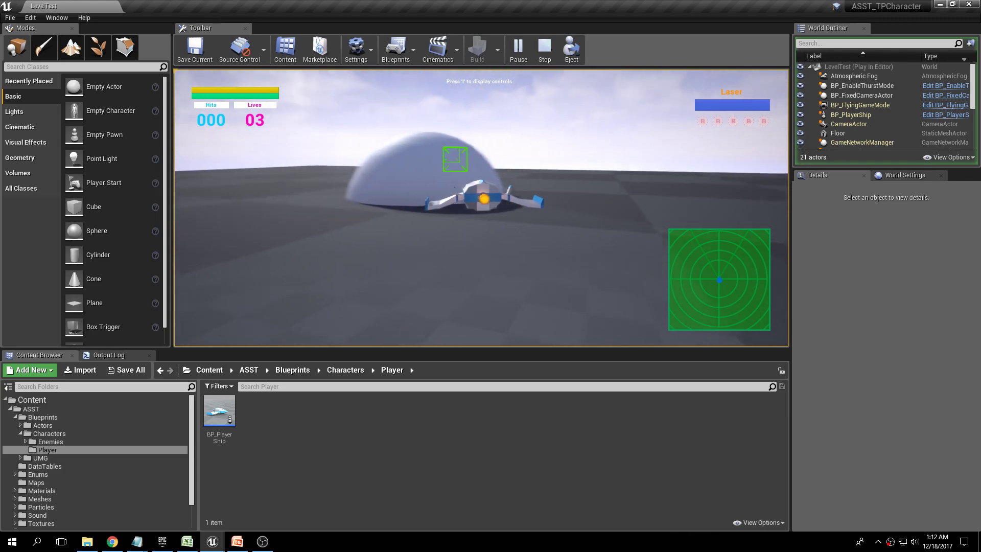
{"action": "key", "text": "Escape"}
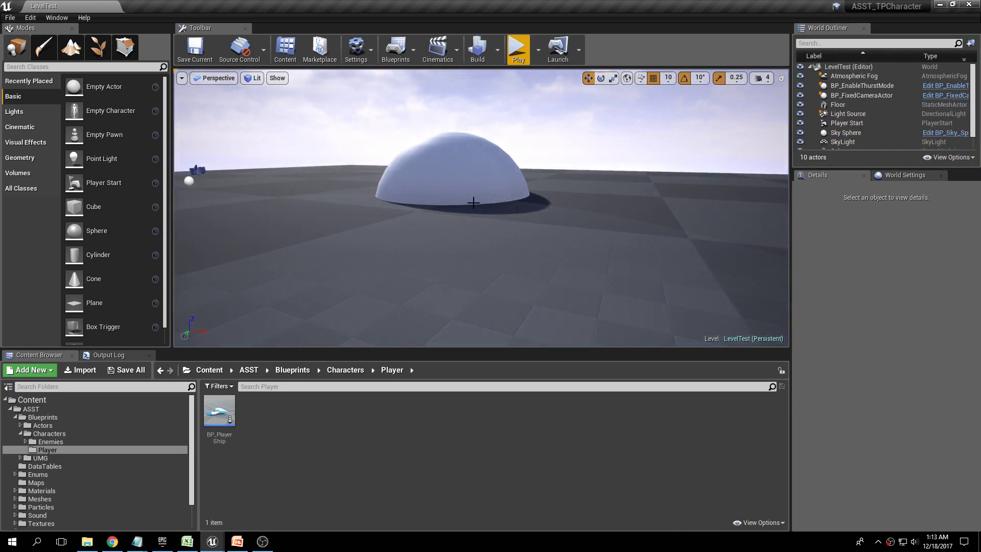
- On the PowerPoint recap slide, select the whole player-detection bullet
{"action": "left_click", "coordinate": [237, 541]}
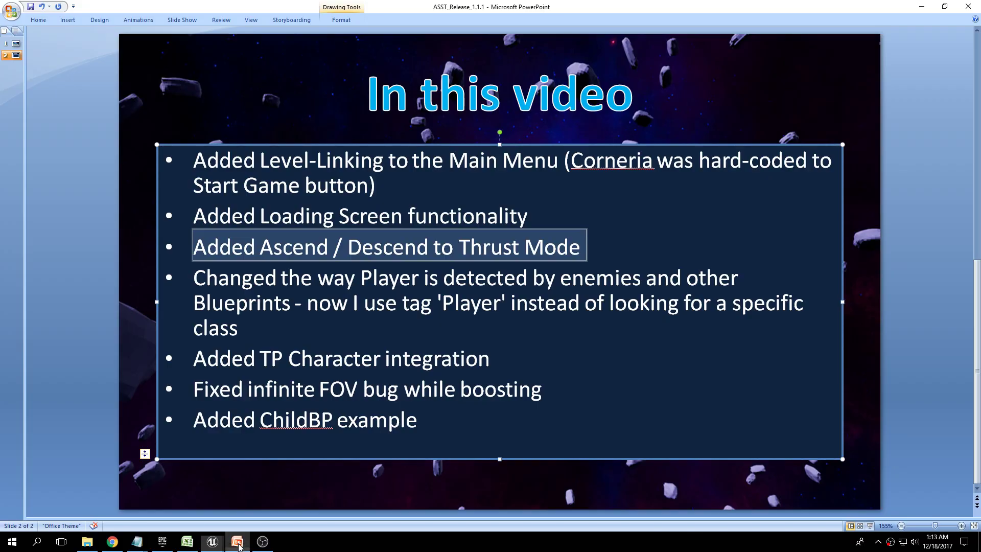
{"action": "left_click", "coordinate": [475, 276]}
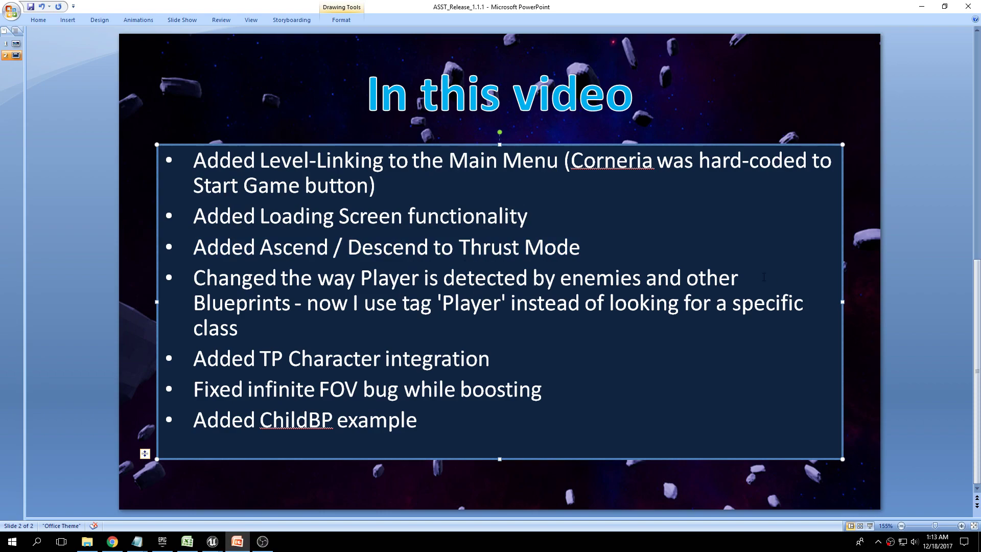
{"action": "triple_click", "coordinate": [274, 323]}
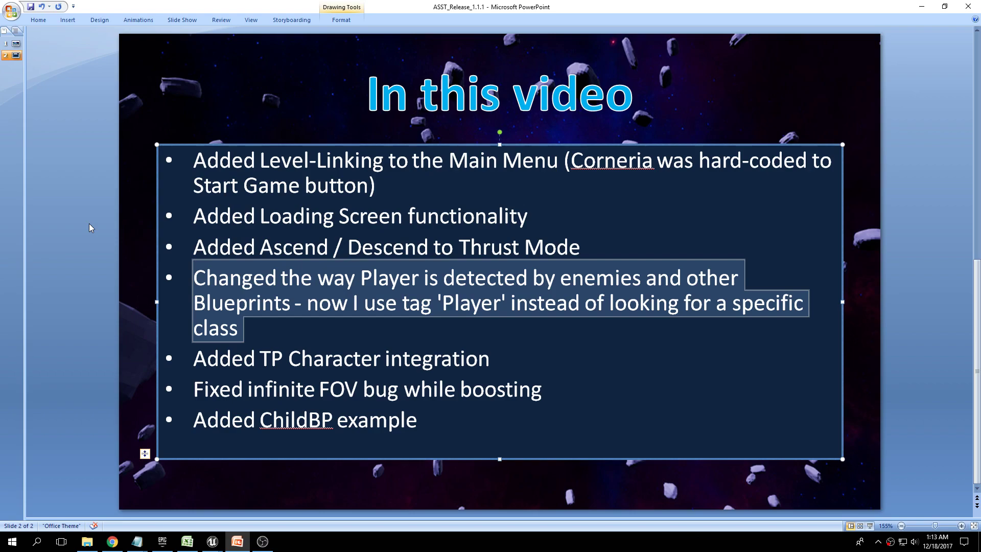
{"action": "left_click", "coordinate": [261, 300]}
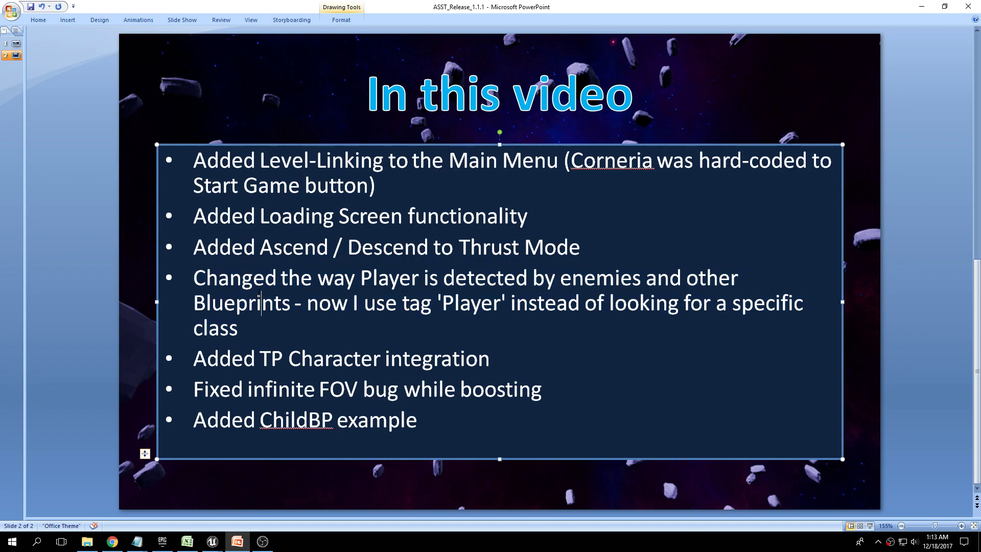
{"action": "left_click_drag", "start_coordinate": [242, 330], "coordinate": [212, 284]}
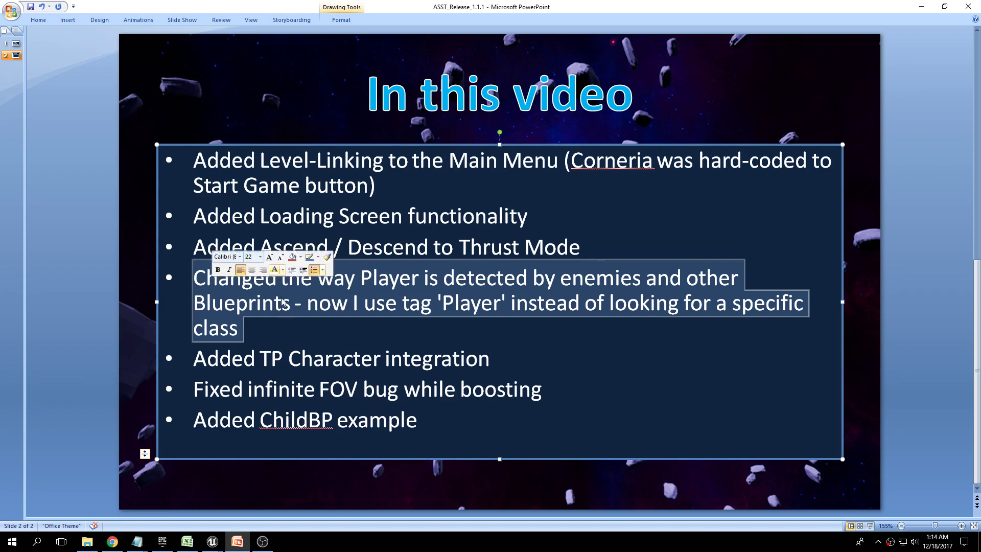
- Select the 'Added TP Character integration' line, then bring up the Unreal window previews
{"action": "left_click", "coordinate": [287, 358]}
{"action": "left_click_drag", "start_coordinate": [492, 360], "coordinate": [237, 362]}
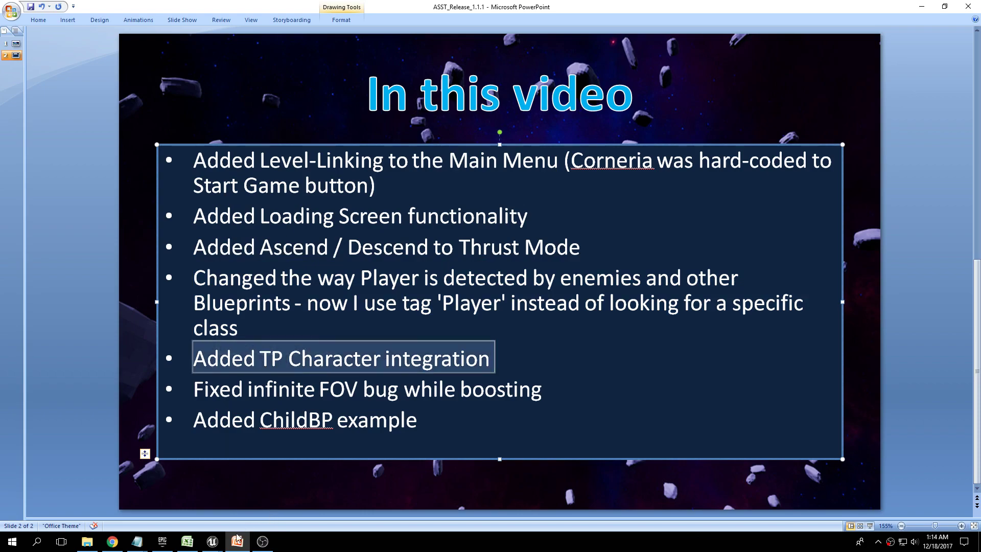
{"action": "left_click", "coordinate": [215, 543]}
{"action": "left_click", "coordinate": [223, 515]}
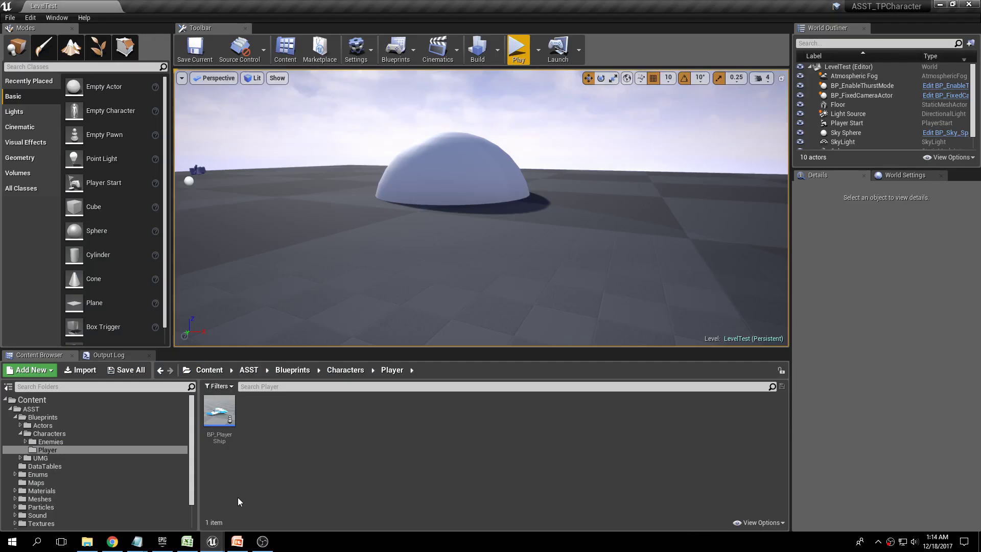
{"action": "left_click", "coordinate": [517, 49]}
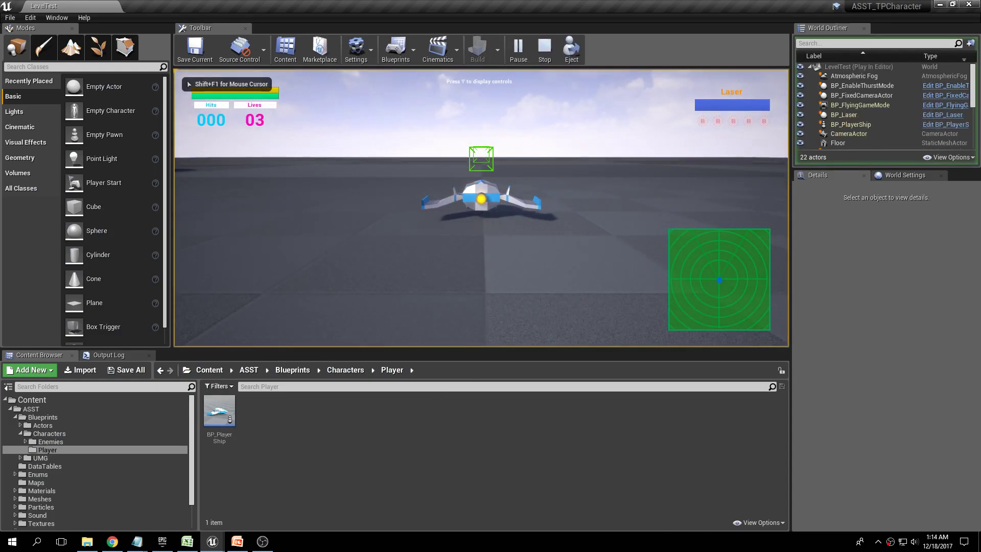
{"action": "key", "text": "t"}
{"action": "key", "text": "w"}
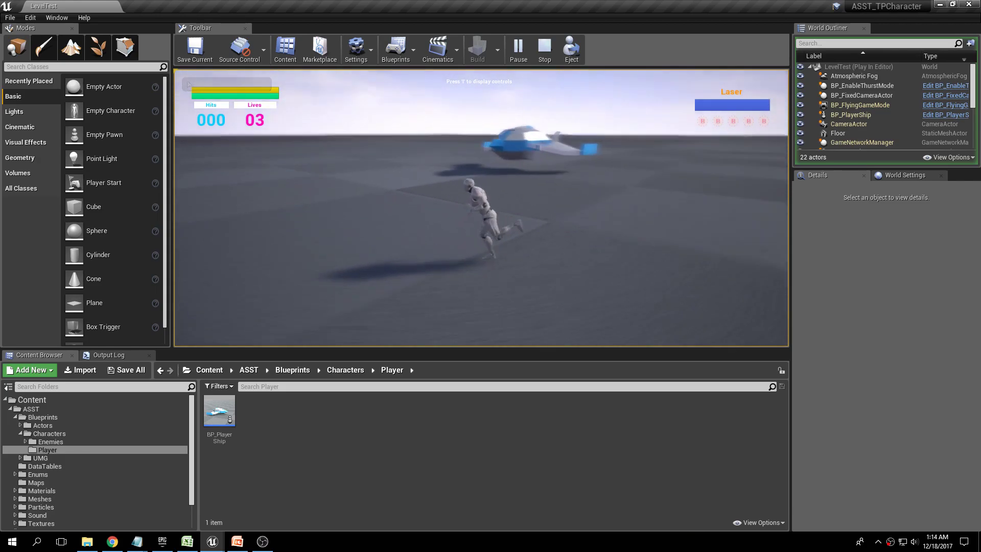
{"action": "key", "text": "w"}
{"action": "key", "text": "d"}
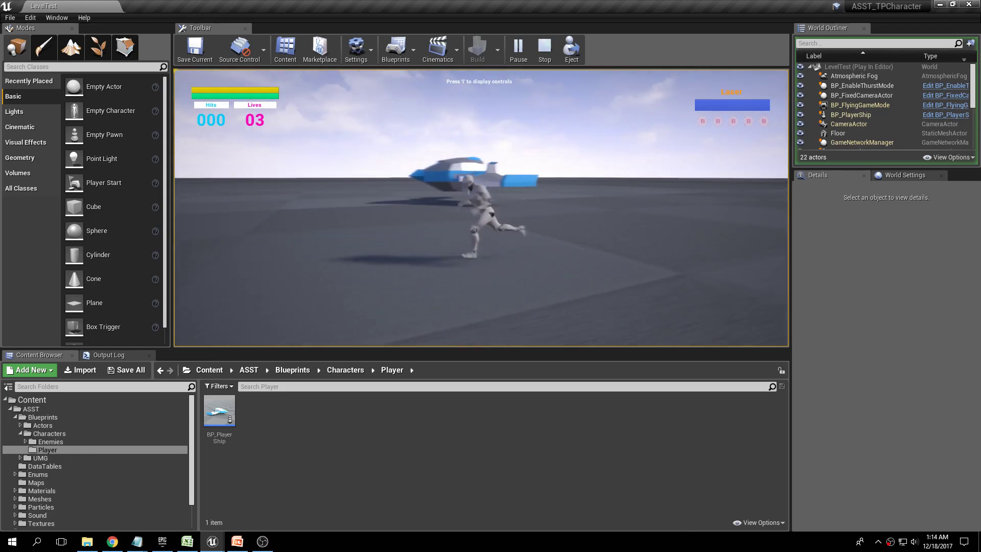
{"action": "key", "text": "w"}
{"action": "key", "text": "a"}
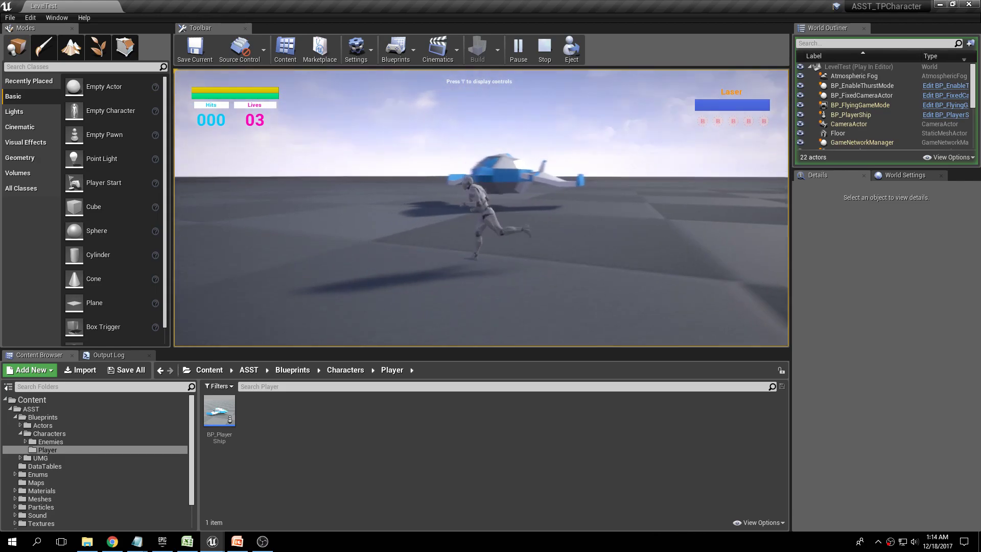
{"action": "key", "text": "w"}
{"action": "key", "text": "d"}
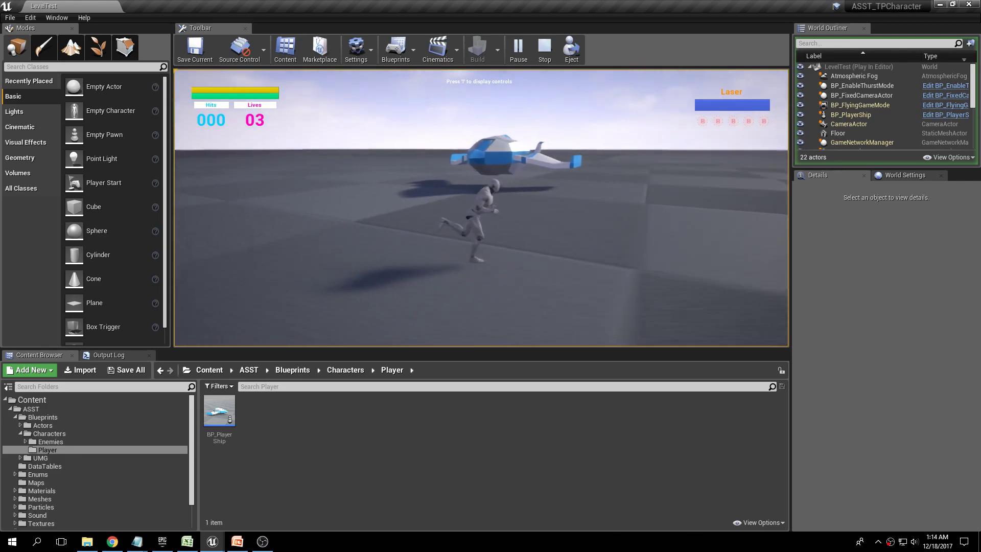
{"action": "key", "text": "w"}
{"action": "key", "text": "a"}
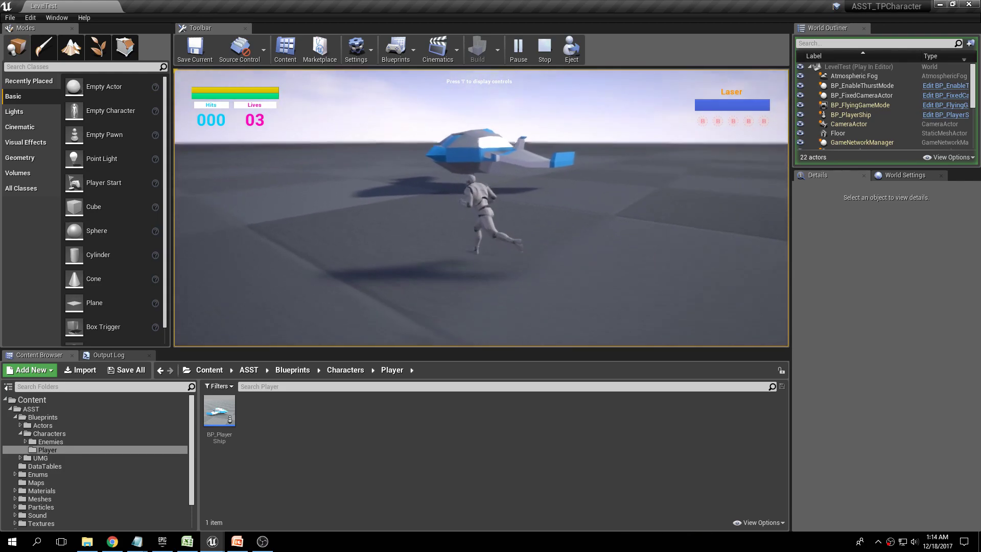
{"action": "key", "text": "w"}
{"action": "key", "text": "s"}
{"action": "key", "text": "a"}
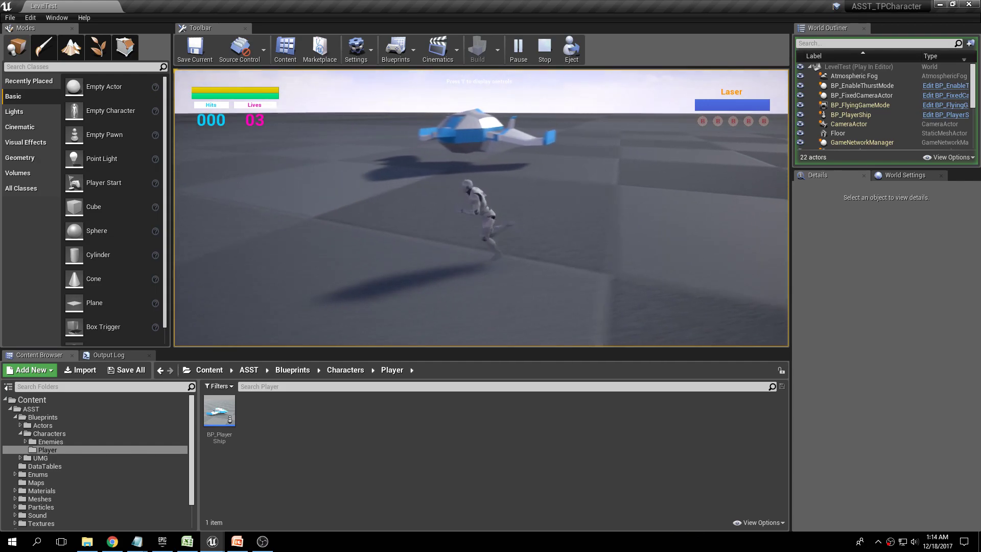
{"action": "key", "text": "w"}
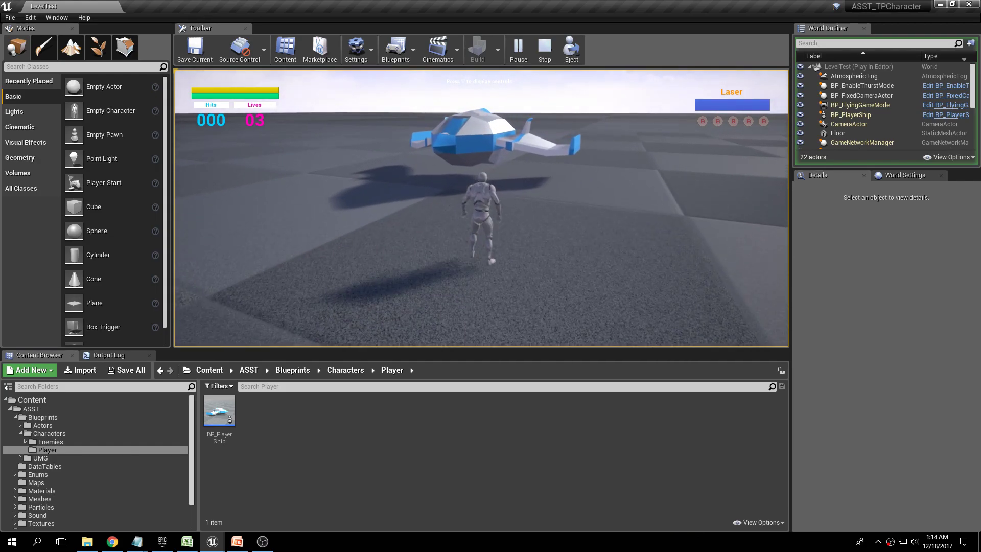
{"action": "key", "text": "d"}
{"action": "key", "text": "a"}
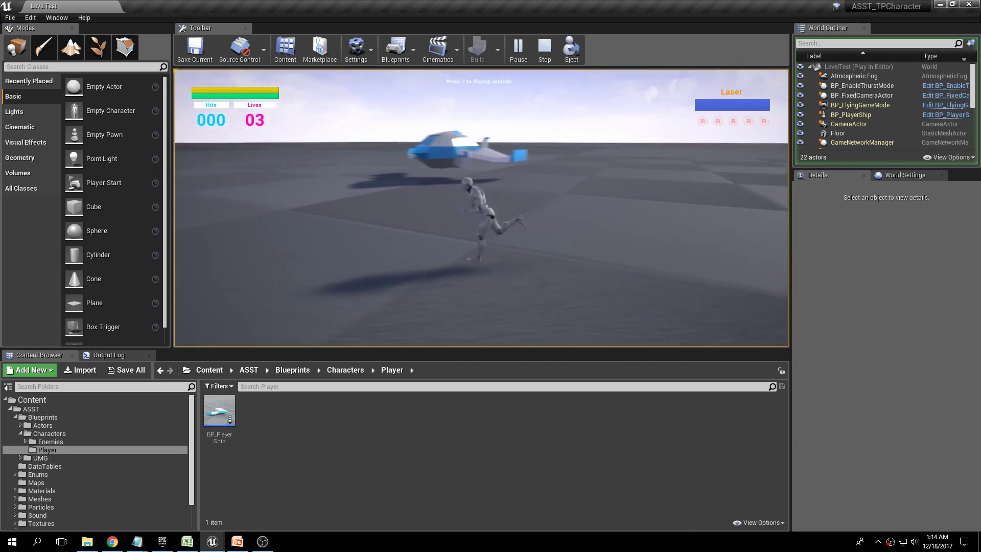
{"action": "key", "text": "w"}
{"action": "key", "text": "d"}
{"action": "key", "text": "w"}
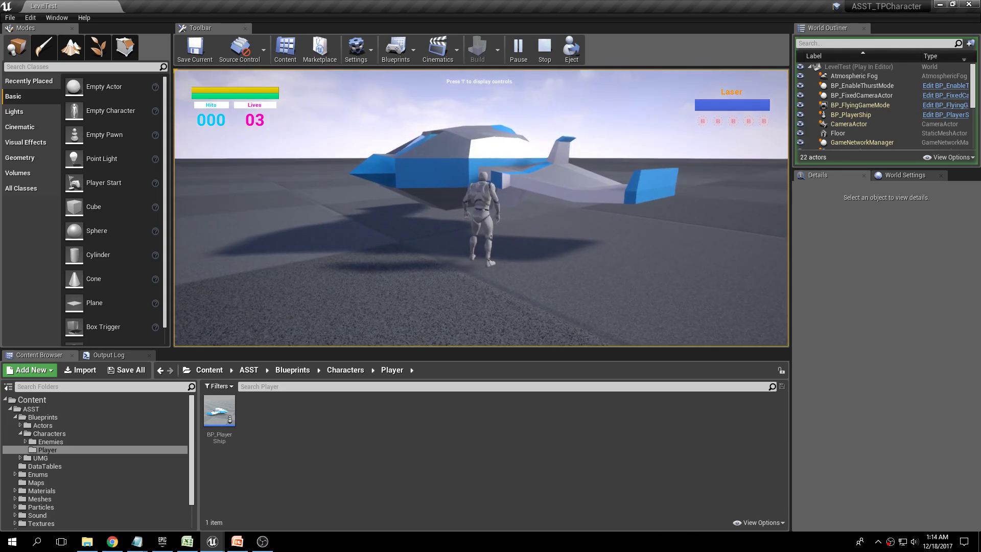
{"action": "key", "text": "e"}
{"action": "key", "text": "w"}
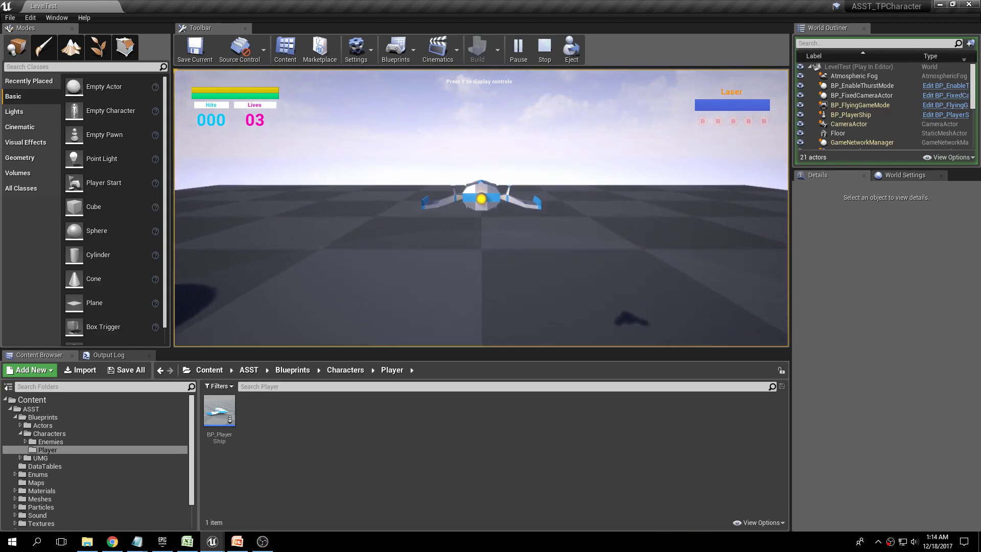
{"action": "key", "text": "s"}
{"action": "key", "text": "w"}
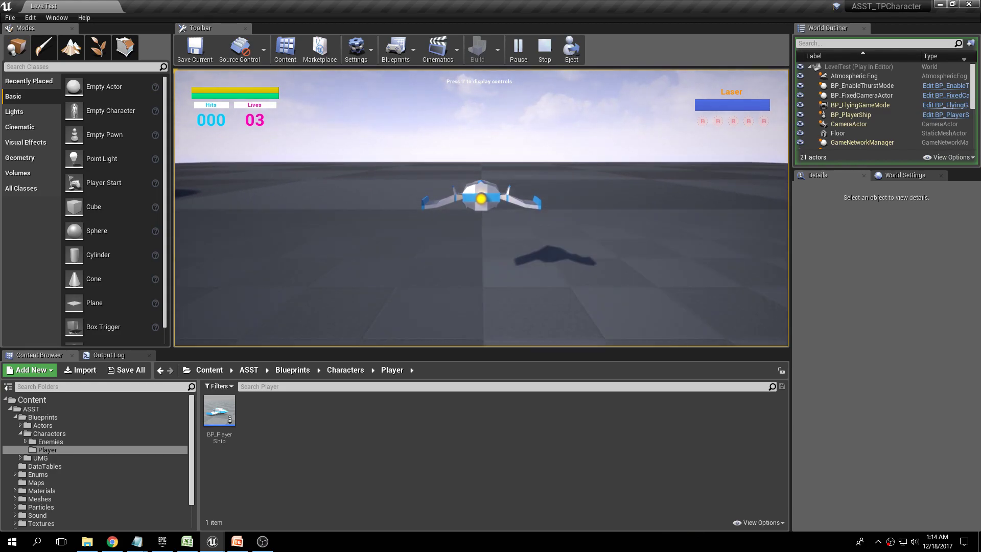
{"action": "key", "text": "Escape"}
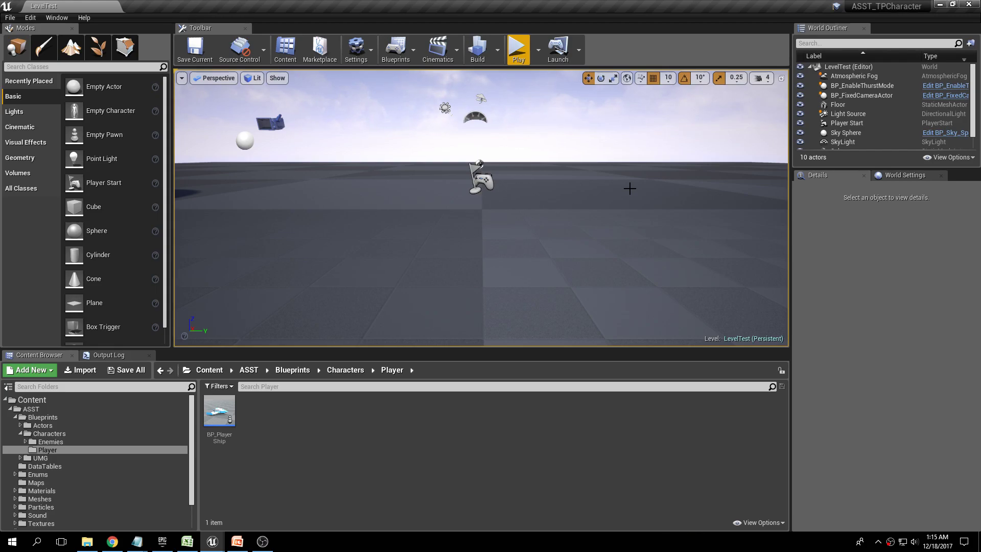
{"action": "left_click", "coordinate": [518, 50]}
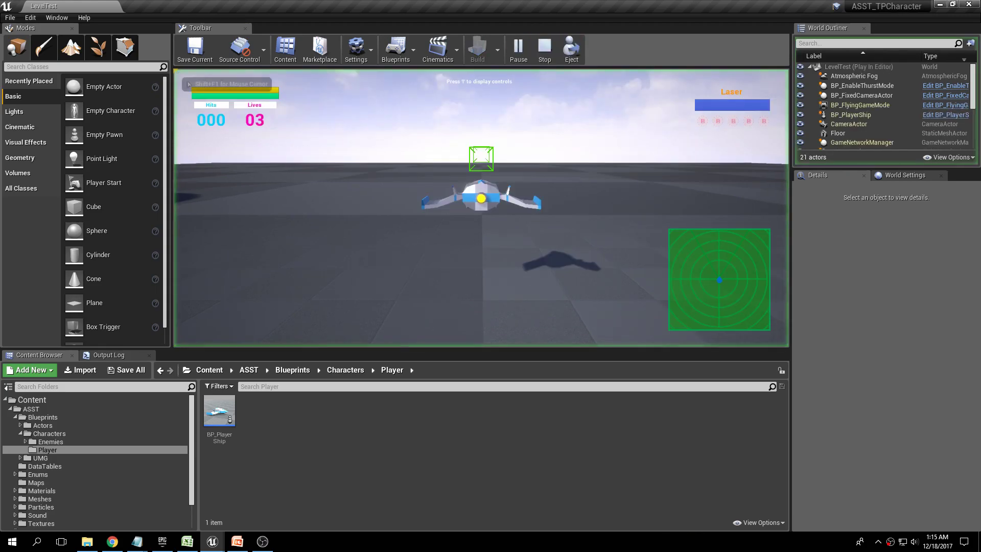
{"action": "key", "text": "e"}
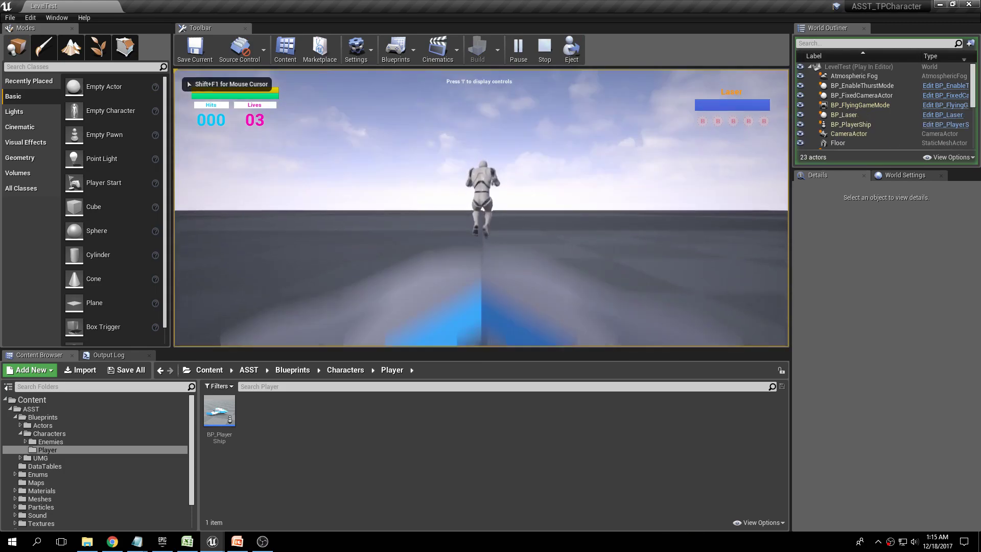
{"action": "key", "text": "a"}
{"action": "key", "text": "w"}
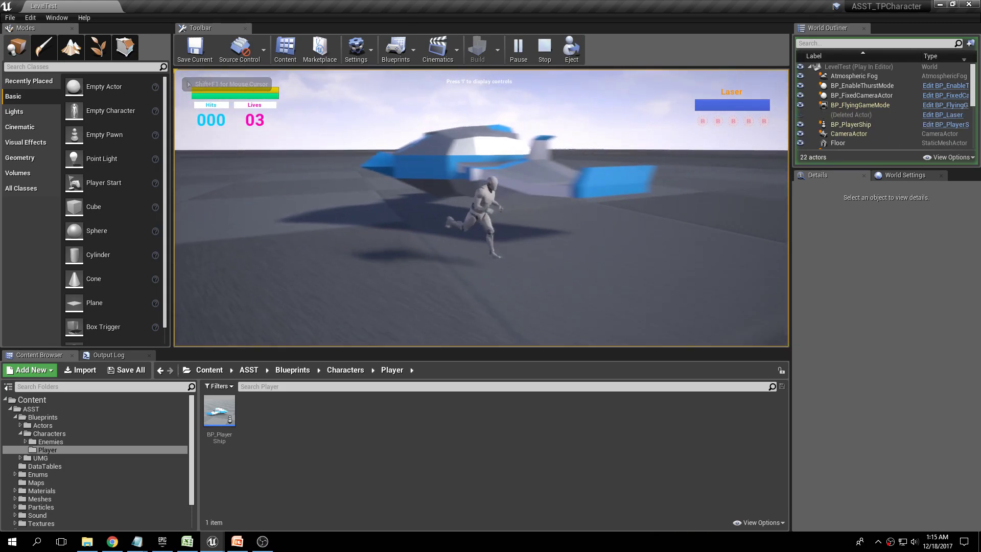
{"action": "key", "text": "Escape"}
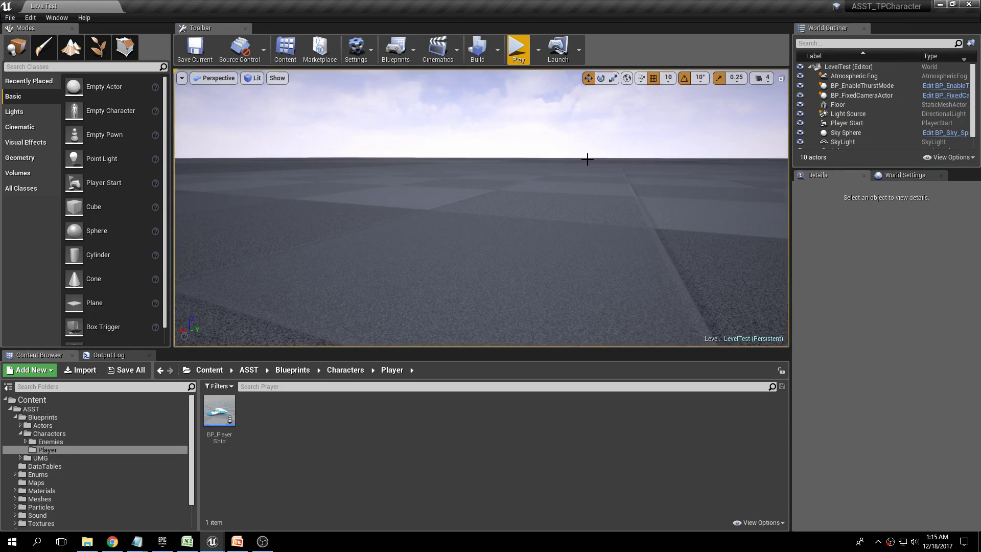
{"action": "left_click", "coordinate": [237, 541]}
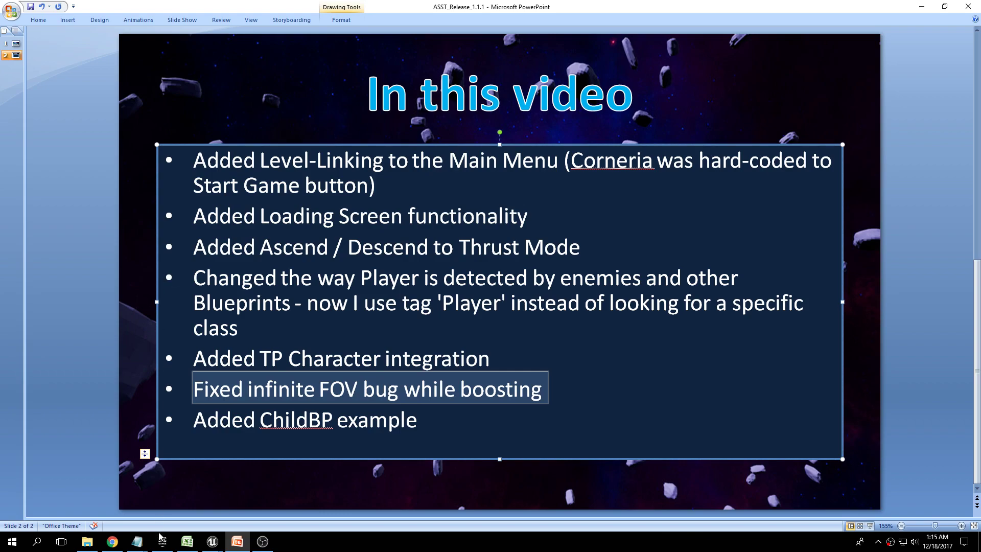
{"action": "mouse_move", "coordinate": [209, 542]}
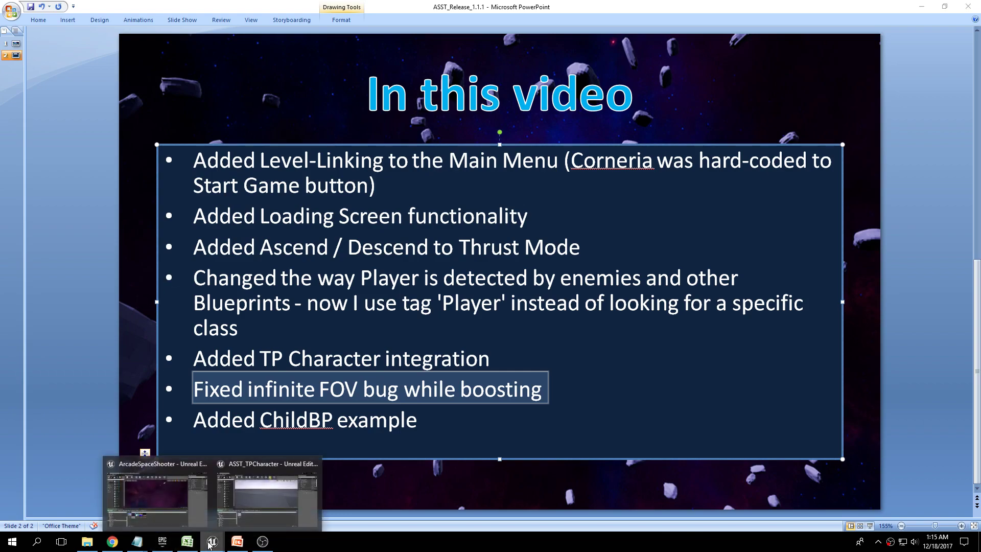
{"action": "left_click", "coordinate": [244, 497]}
- Open the LevelCorneria level
{"action": "left_click", "coordinate": [10, 17]}
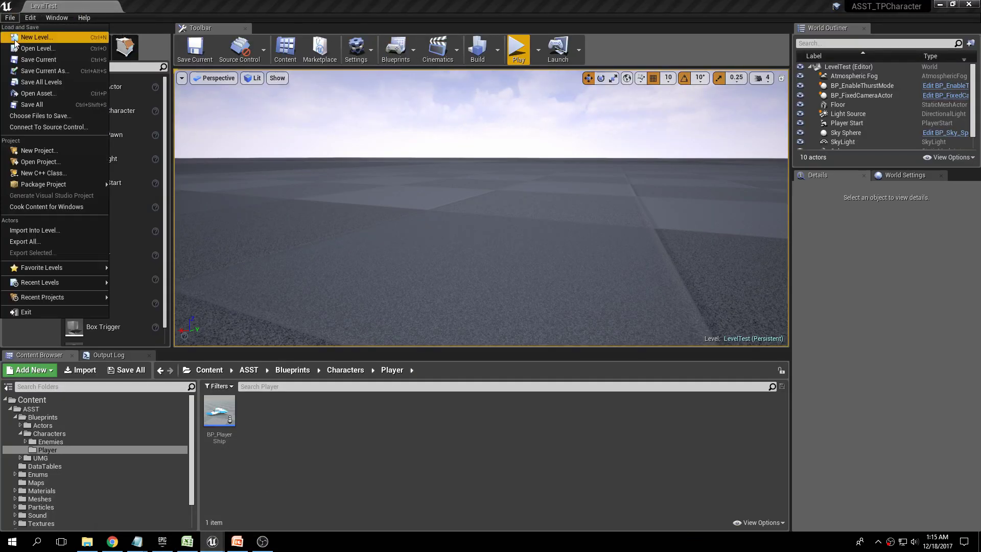
{"action": "left_click", "coordinate": [92, 48]}
{"action": "double_click", "coordinate": [360, 136]}
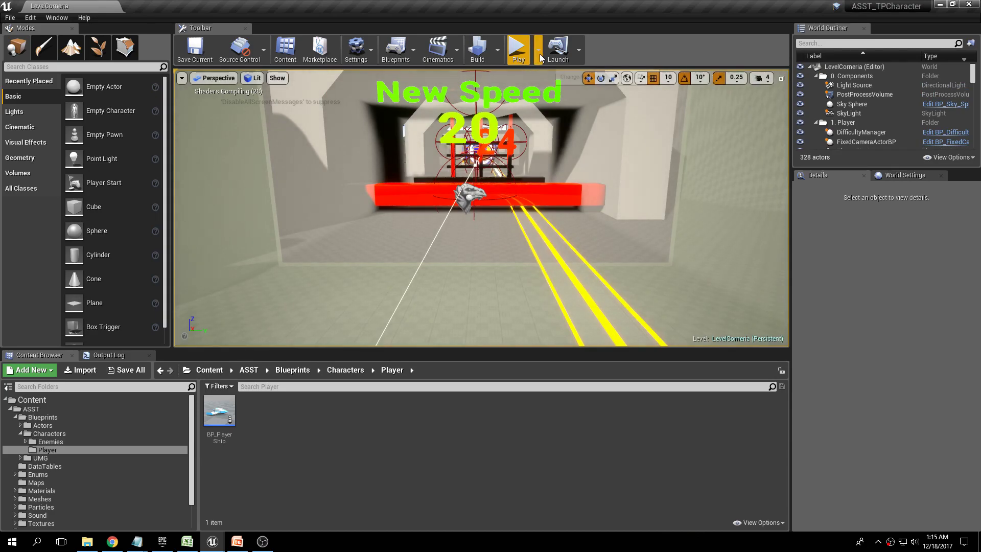
- Play-test LevelCorneria using a mode from the Play dropdown, then stop it
{"action": "left_click", "coordinate": [538, 50]}
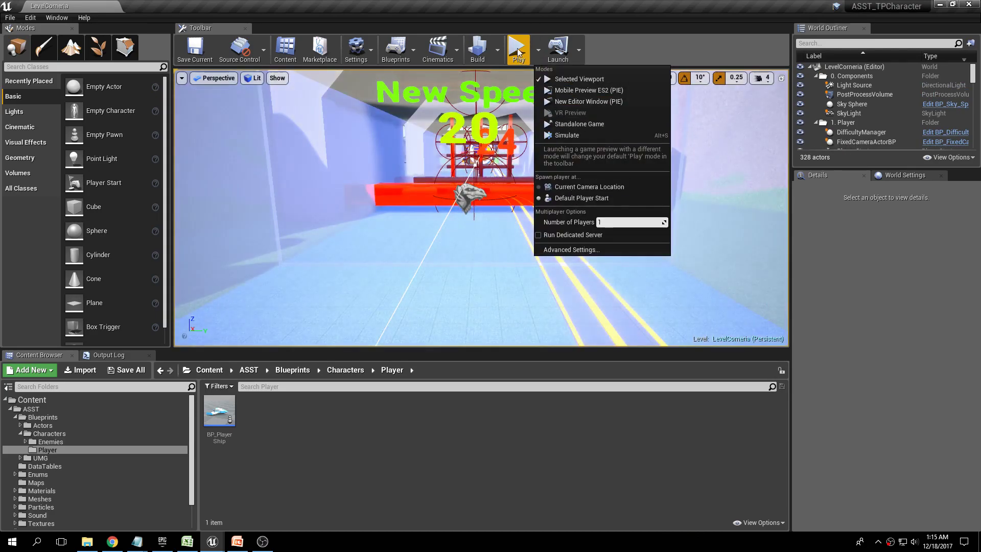
{"action": "left_click", "coordinate": [516, 45]}
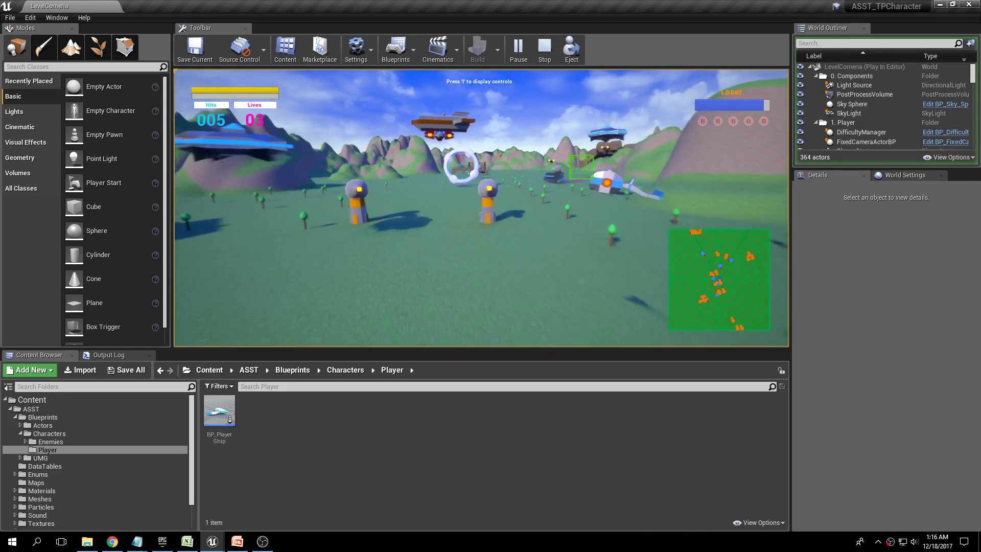
{"action": "key", "text": "Escape"}
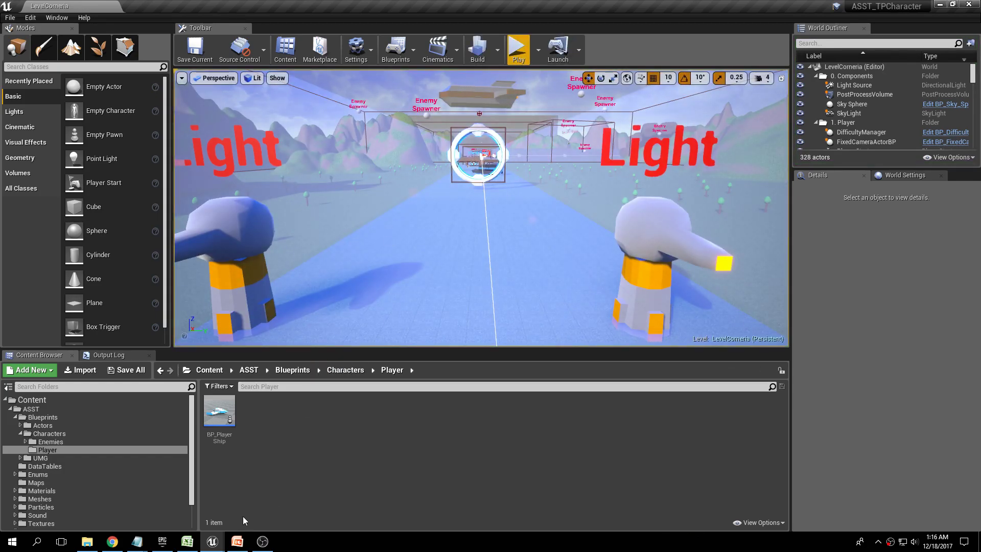
- Highlight the 'Added ChildBP example' bullet in PowerPoint, then return to the Unreal editor
{"action": "left_click", "coordinate": [237, 541]}
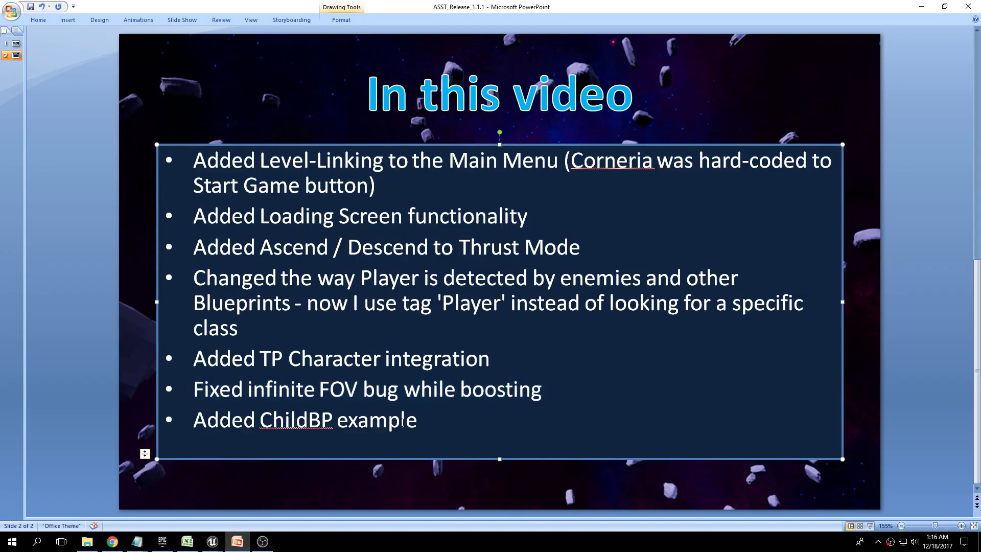
{"action": "left_click_drag", "start_coordinate": [403, 422], "coordinate": [194, 422]}
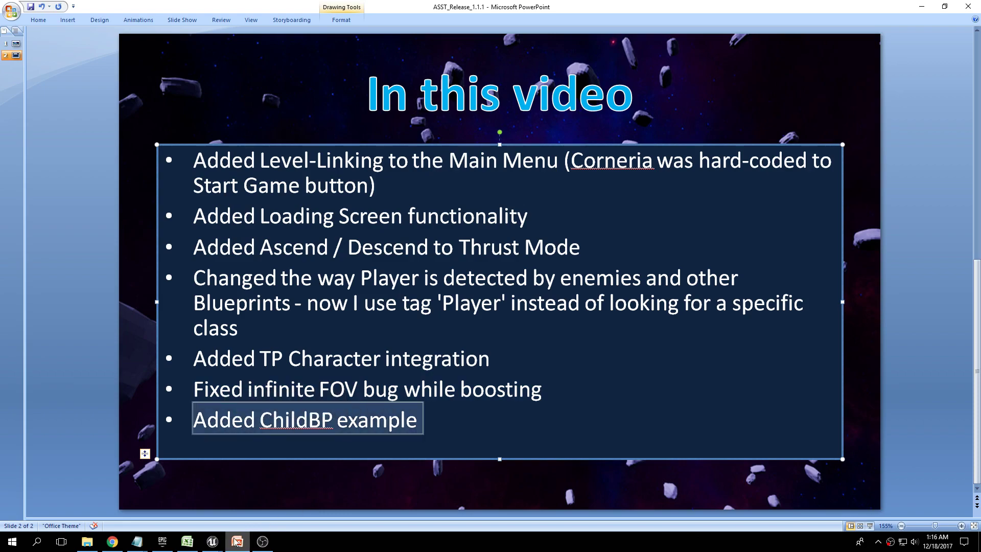
{"action": "mouse_move", "coordinate": [212, 541]}
{"action": "left_click", "coordinate": [164, 505]}
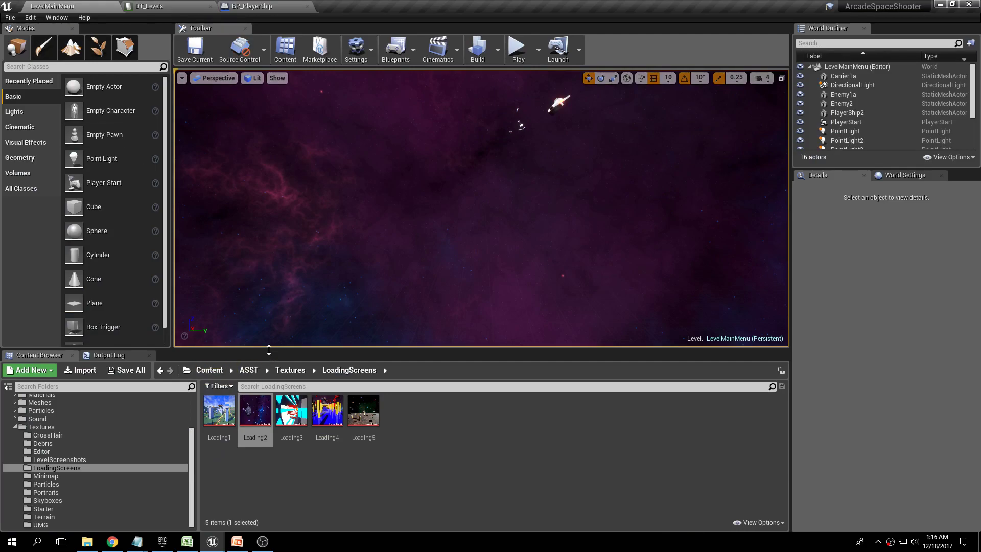
- Open the LevelTest map
{"action": "left_click_drag", "start_coordinate": [191, 443], "coordinate": [188, 403]}
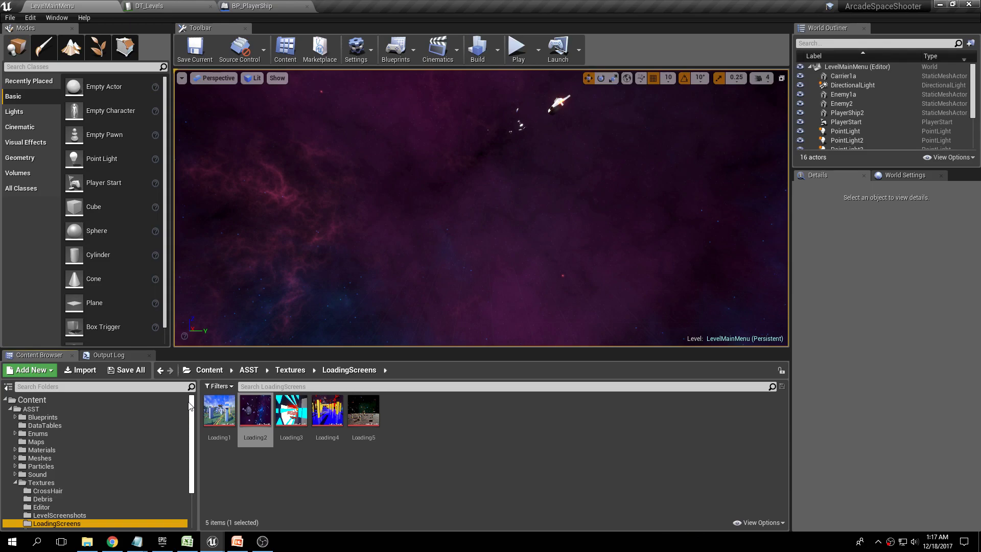
{"action": "left_click", "coordinate": [11, 18]}
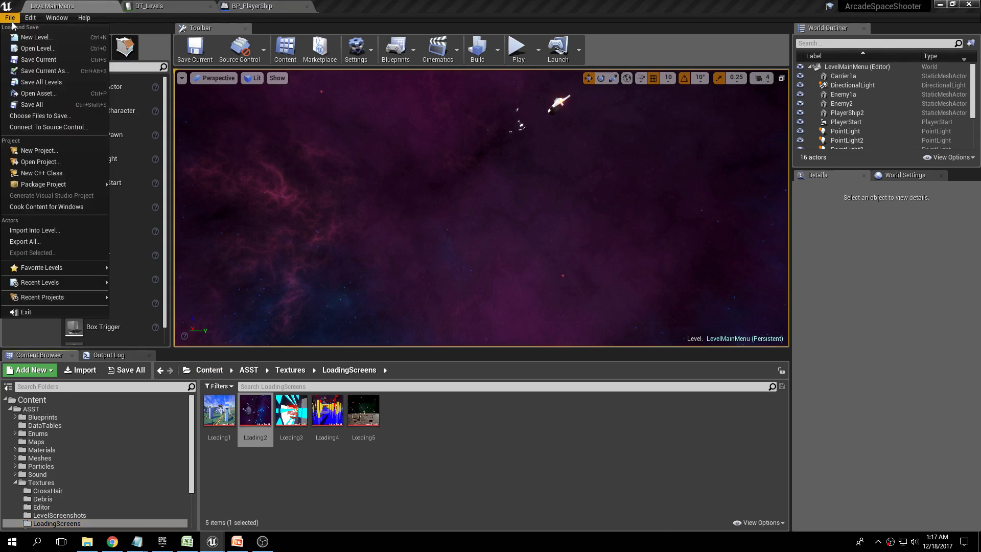
{"action": "left_click", "coordinate": [35, 48]}
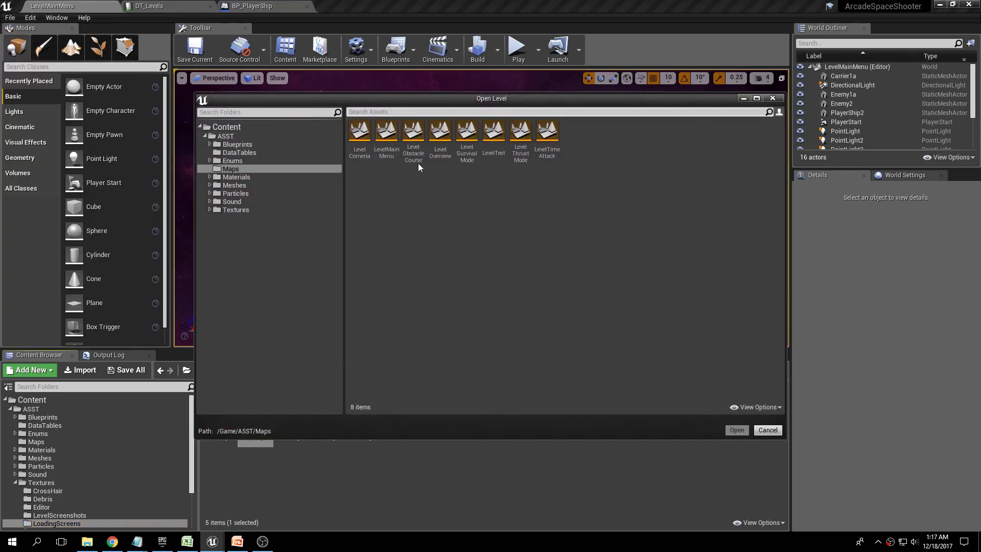
{"action": "double_click", "coordinate": [486, 140]}
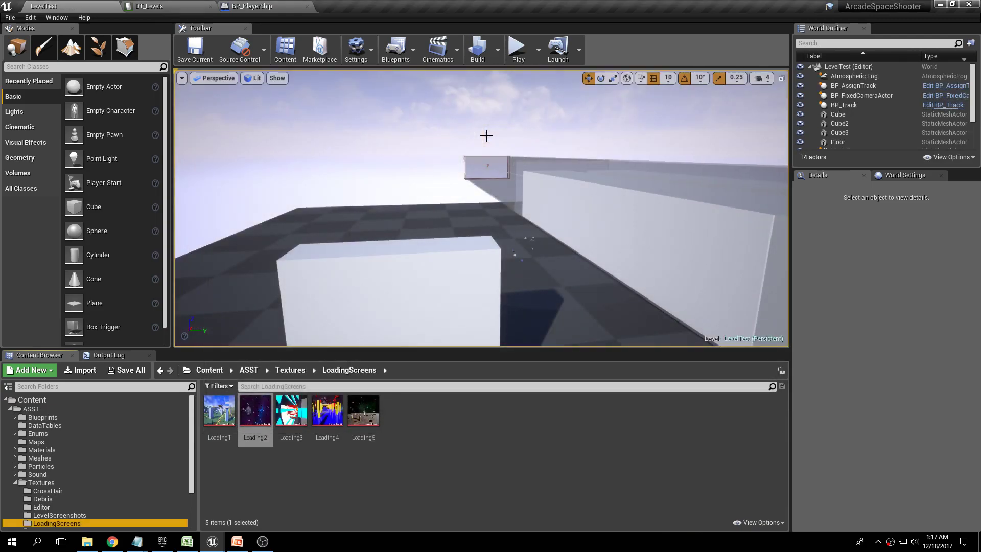
- Look around LevelTest, test-play it briefly, then show its World Settings
{"action": "right_click_drag", "start_coordinate": [486, 136], "coordinate": [456, 140]}
{"action": "key", "text": "w"}
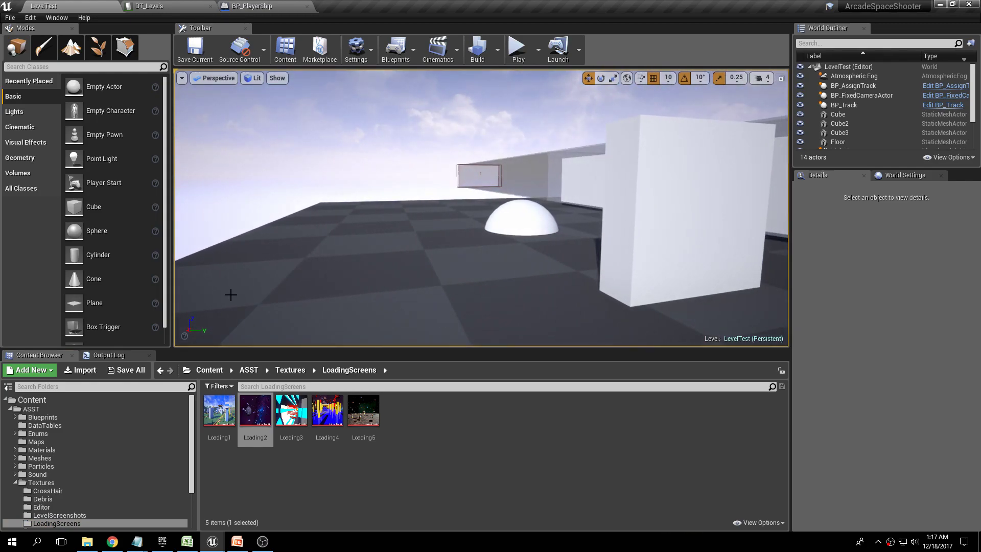
{"action": "left_click", "coordinate": [517, 50]}
{"action": "key", "text": "Escape"}
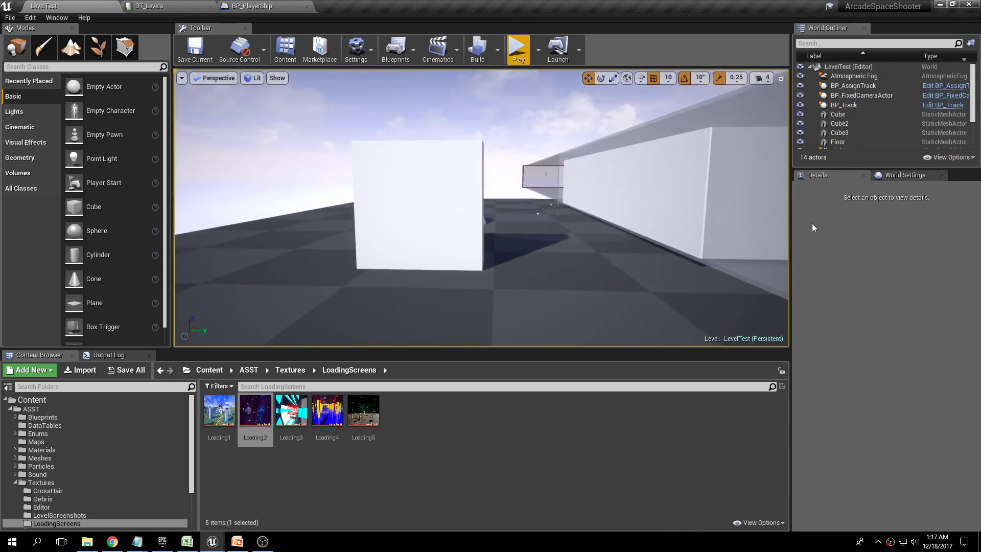
{"action": "left_click", "coordinate": [902, 175]}
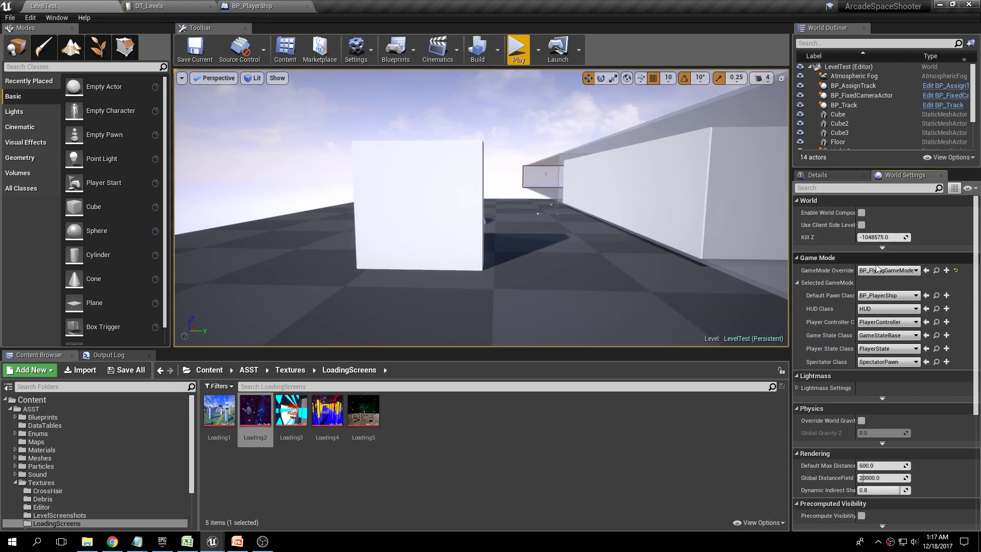
- Set LevelTest's Default Pawn Class to BP_Ship1
{"action": "left_click", "coordinate": [889, 296]}
{"action": "type", "text": "bp_"}
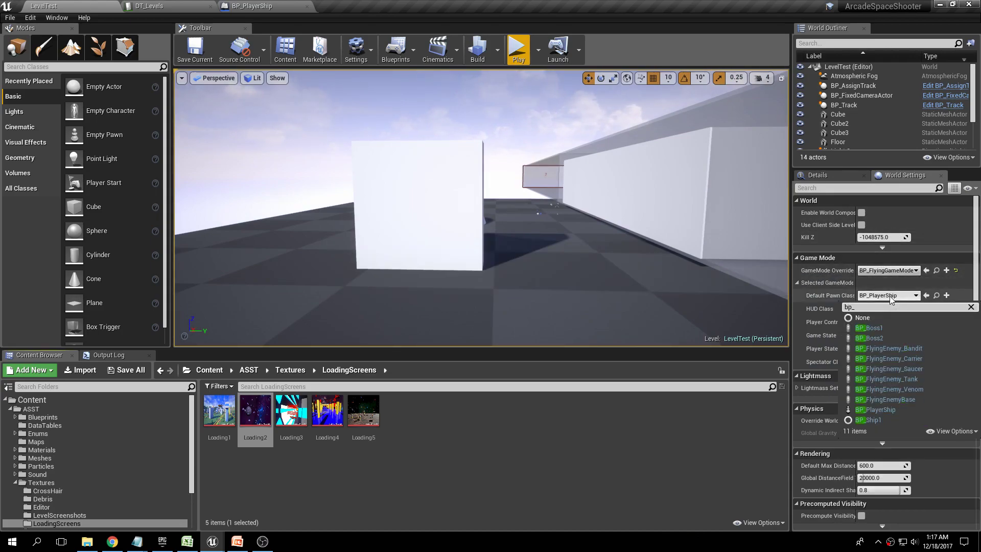
{"action": "left_click", "coordinate": [871, 419]}
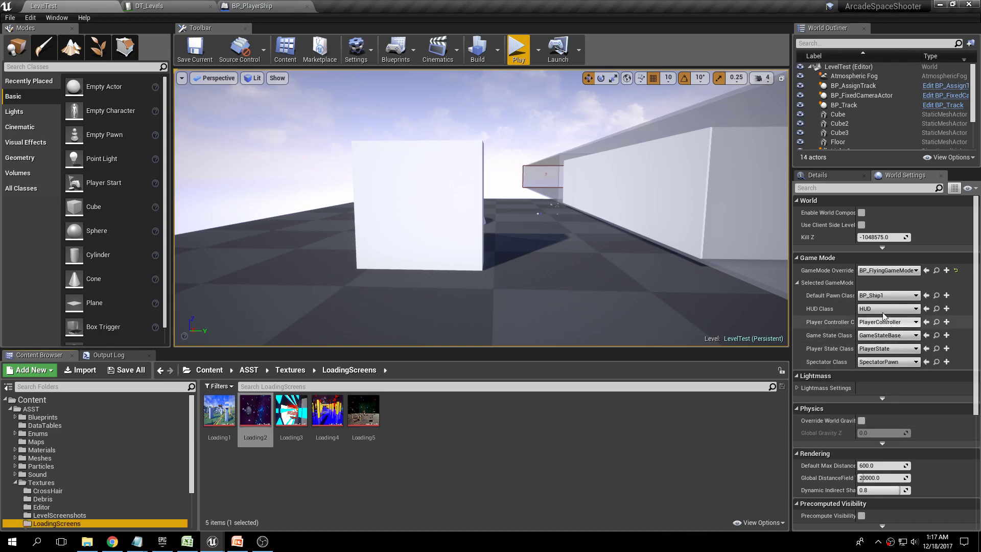
- Browse the Content Browser to Blueprints > Characters > Player
{"action": "left_click", "coordinate": [70, 417]}
{"action": "double_click", "coordinate": [255, 411]}
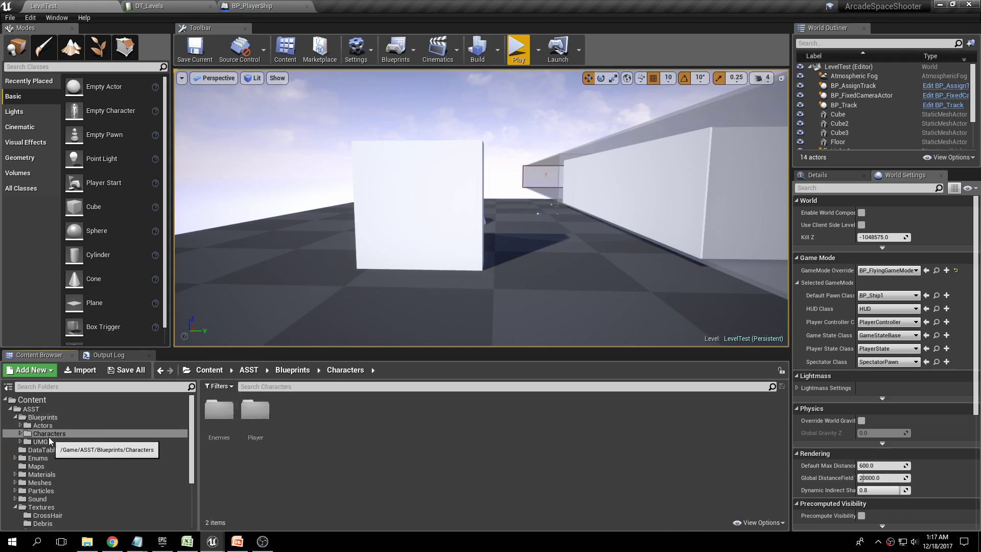
{"action": "double_click", "coordinate": [264, 428]}
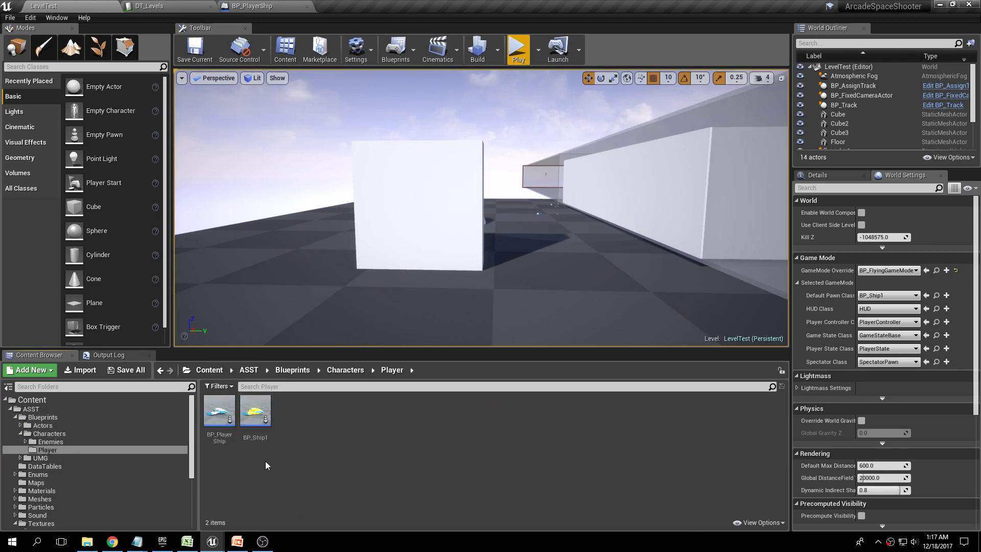
{"action": "mouse_move", "coordinate": [258, 416]}
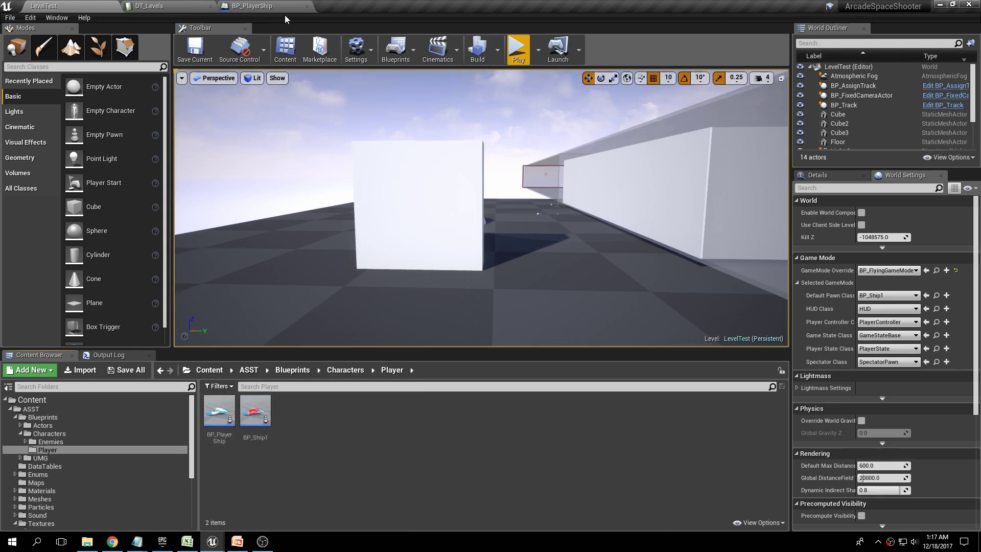
{"action": "left_click", "coordinate": [517, 50]}
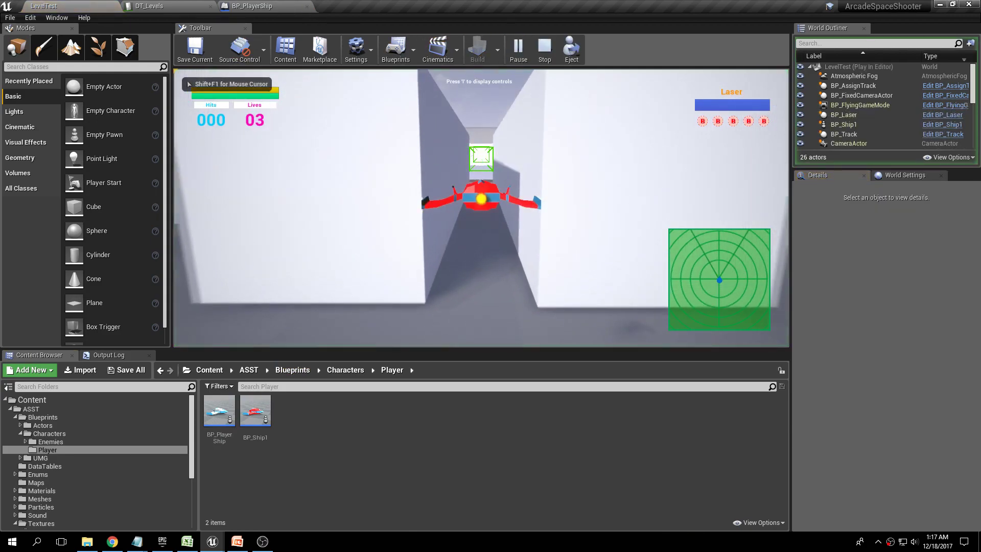
{"action": "key", "text": "s"}
{"action": "right_click_drag", "start_coordinate": [473, 201], "coordinate": [444, 207]}
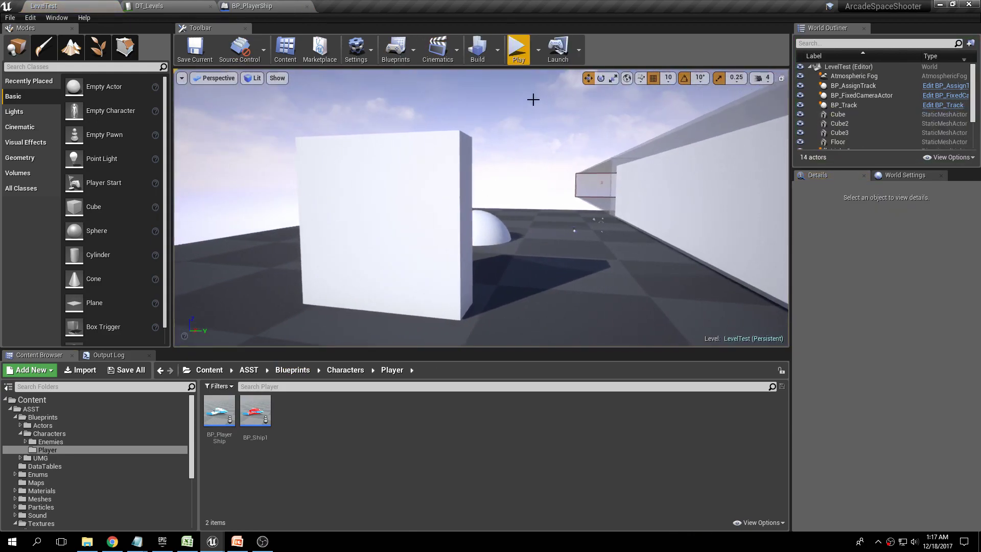
{"action": "left_click", "coordinate": [539, 59]}
{"action": "left_click", "coordinate": [588, 187]}
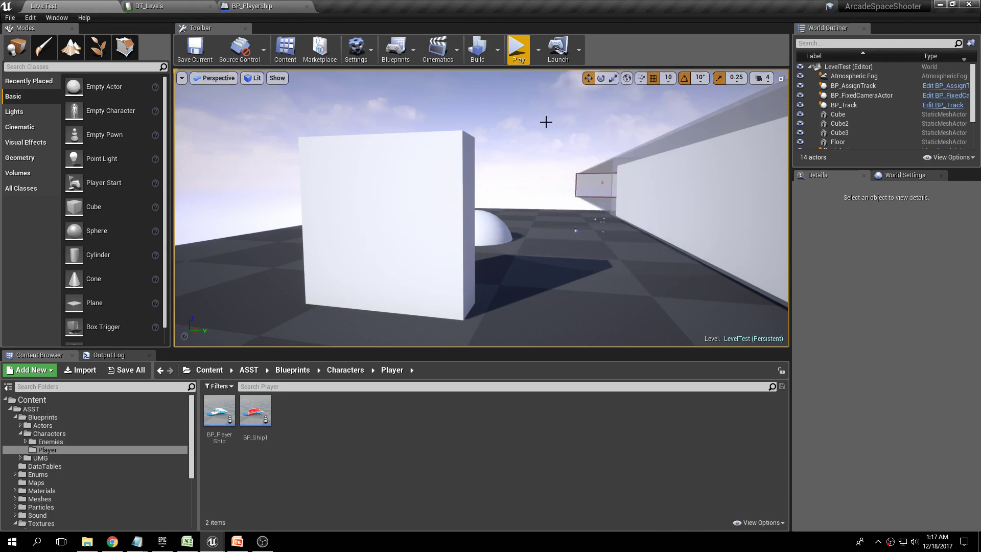
{"action": "left_click", "coordinate": [517, 49]}
{"action": "key", "text": "d"}
{"action": "key", "text": "a"}
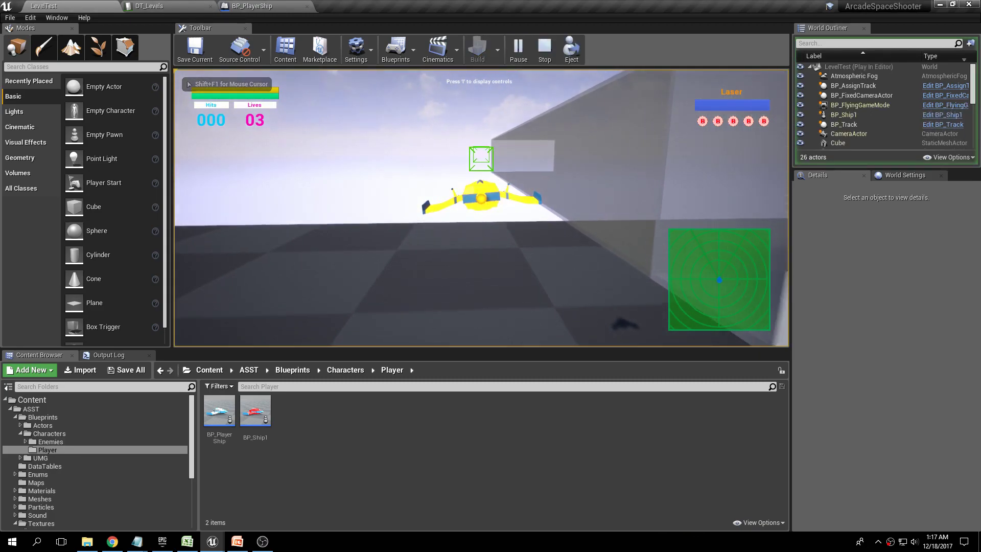
{"action": "key", "text": "a"}
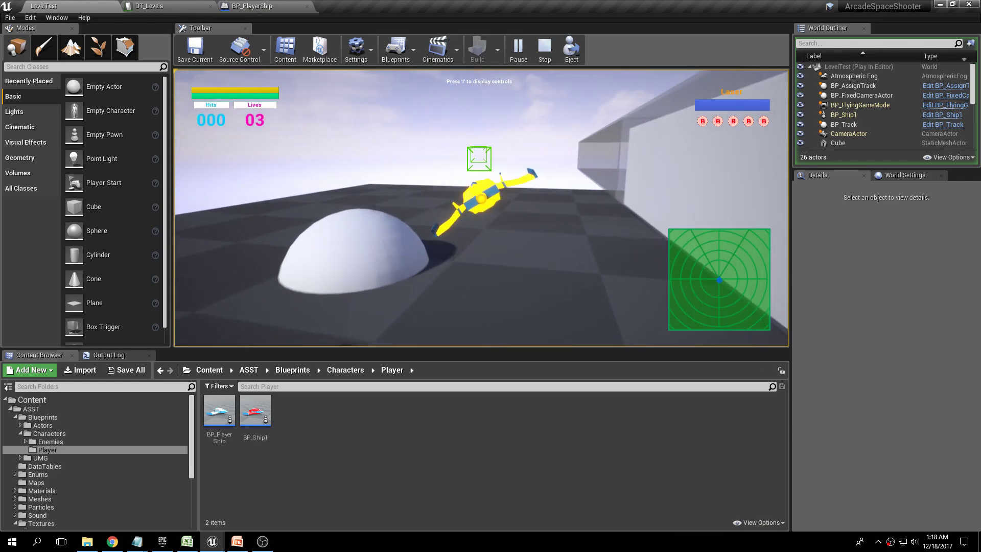
{"action": "key", "text": "b"}
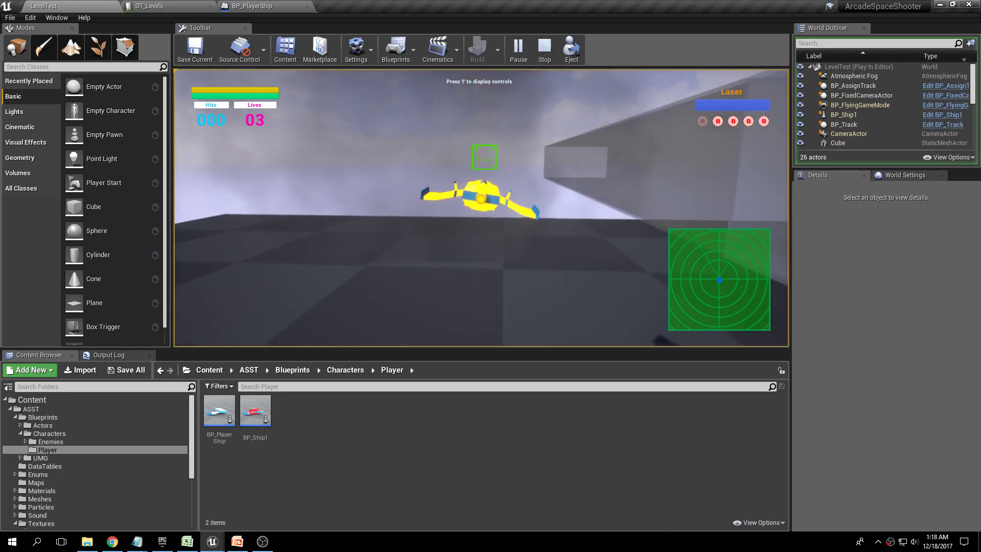
{"action": "key", "text": "b"}
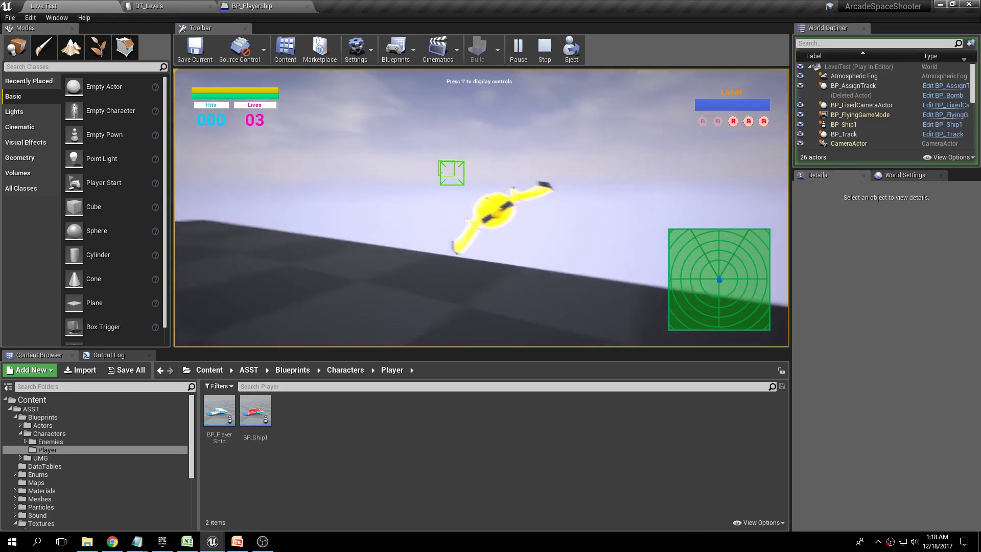
{"action": "key", "text": "shift"}
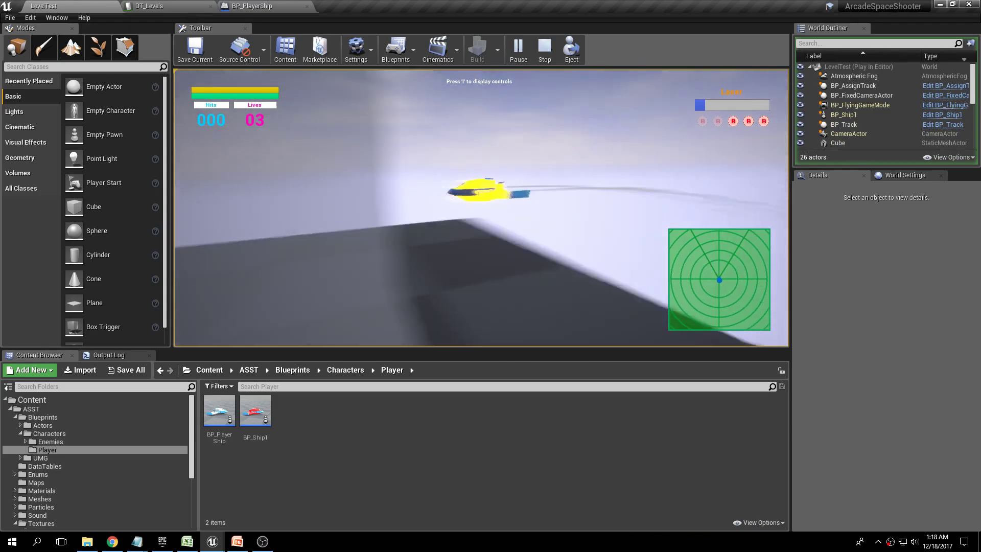
{"action": "key", "text": "Escape"}
{"action": "key", "text": "s"}
{"action": "right_click_drag", "start_coordinate": [473, 114], "coordinate": [471, 113]}
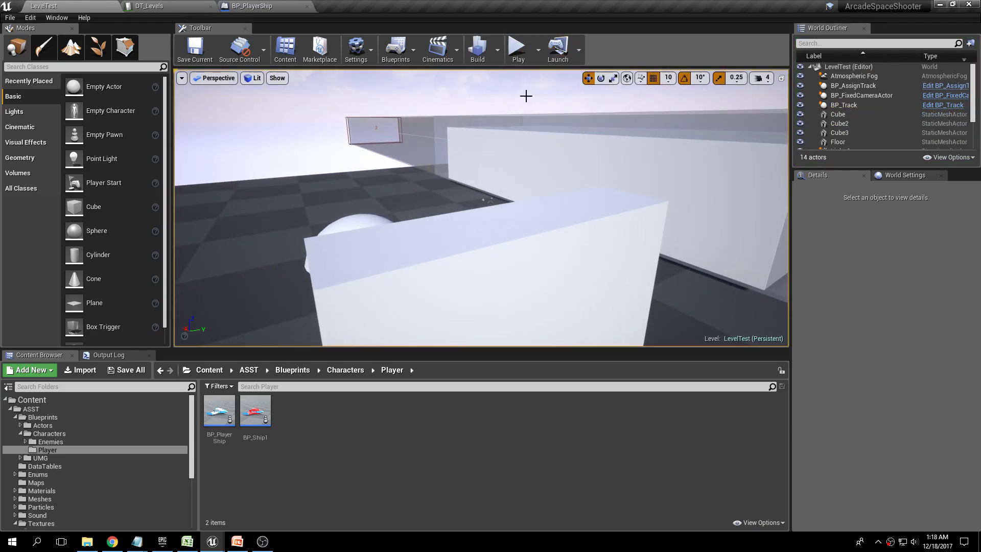
- Open BP_Ship1, view its ship model, and return to its event graph
{"action": "left_click", "coordinate": [261, 418]}
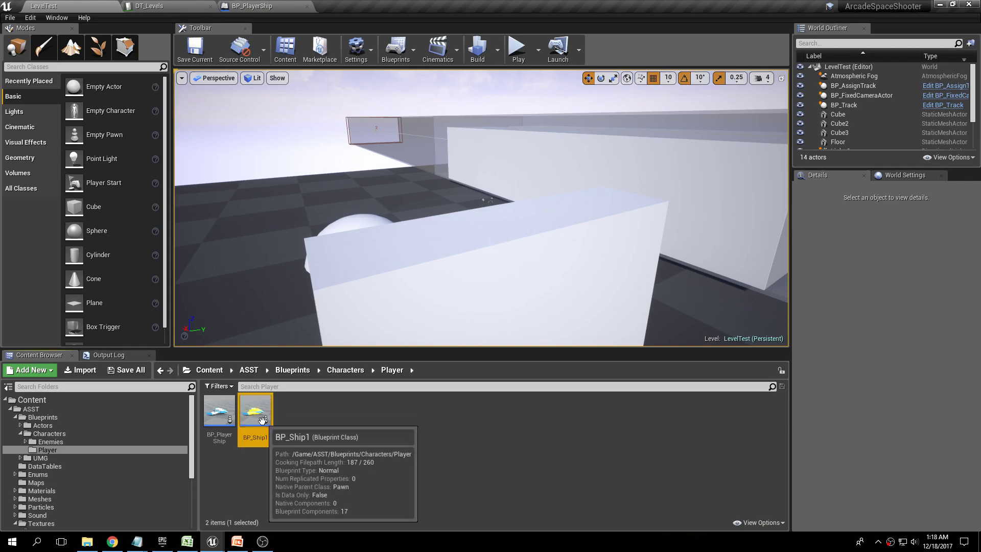
{"action": "double_click", "coordinate": [262, 419]}
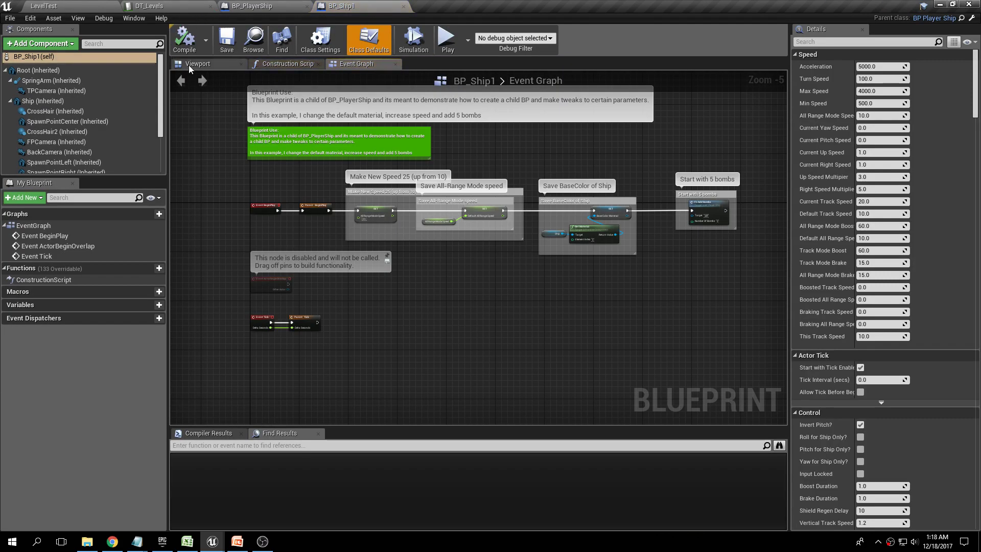
{"action": "left_click", "coordinate": [197, 64]}
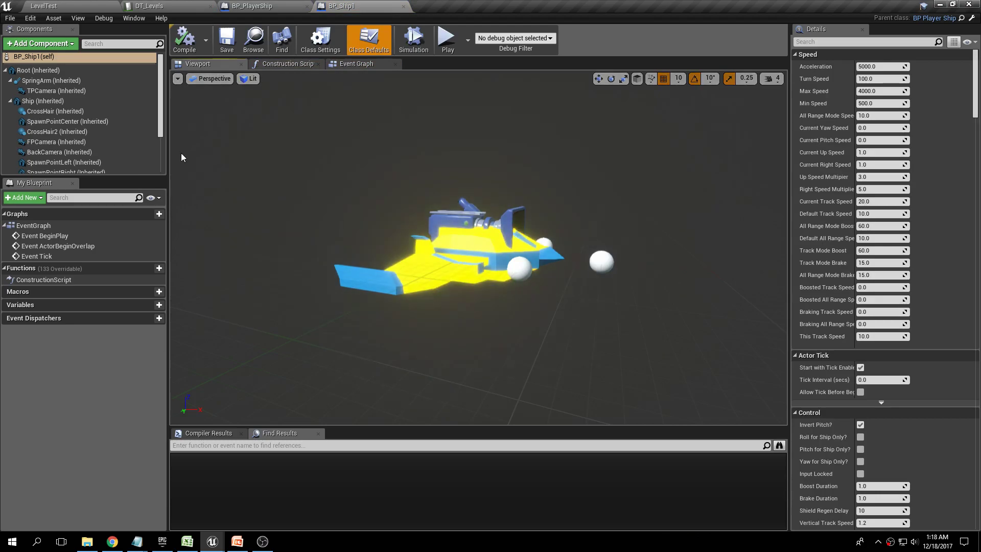
{"action": "left_click", "coordinate": [356, 63]}
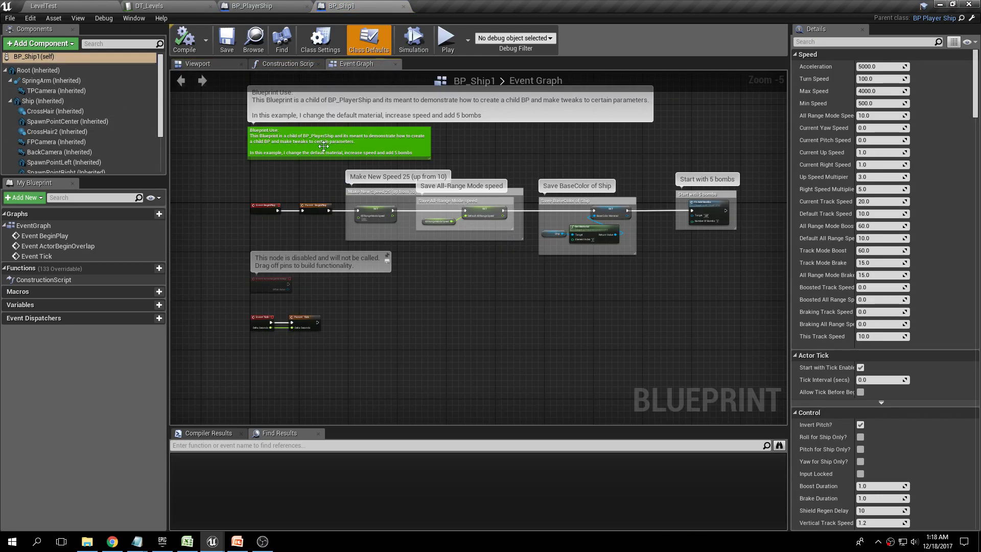
- Review BP_Ship1's Save BaseColor and bombs nodes, then switch to BP_PlayerShip
{"action": "scroll", "coordinate": [366, 177], "scroll_direction": "up", "scroll_amount": 2}
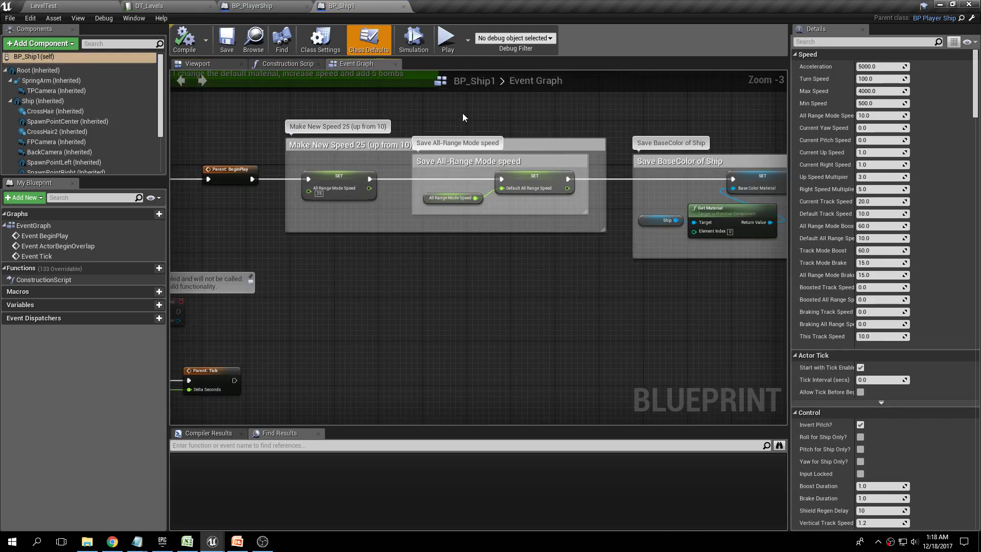
{"action": "right_click_drag", "start_coordinate": [463, 117], "coordinate": [485, 116]}
{"action": "scroll", "coordinate": [321, 166], "scroll_direction": "up", "scroll_amount": 1}
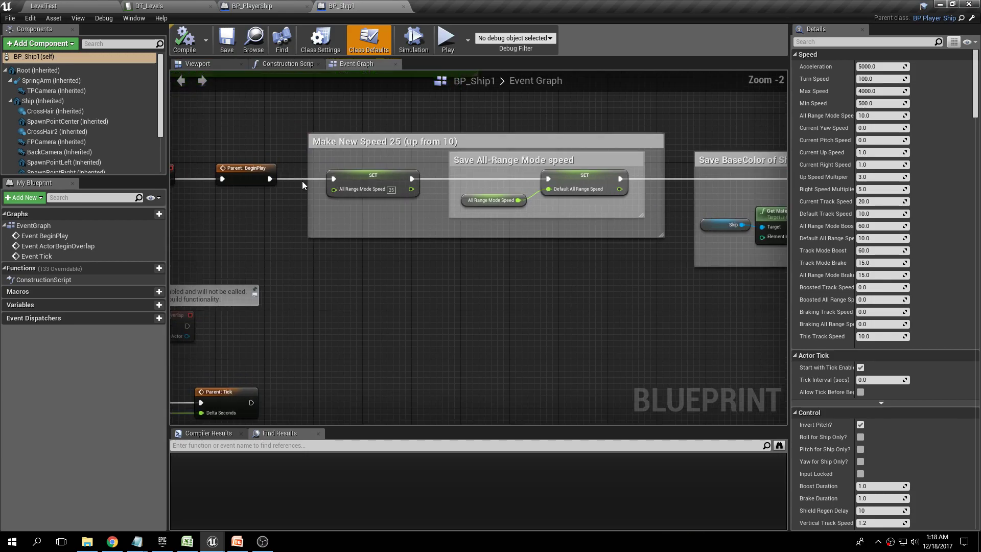
{"action": "scroll", "coordinate": [418, 115], "scroll_direction": "up", "scroll_amount": 1}
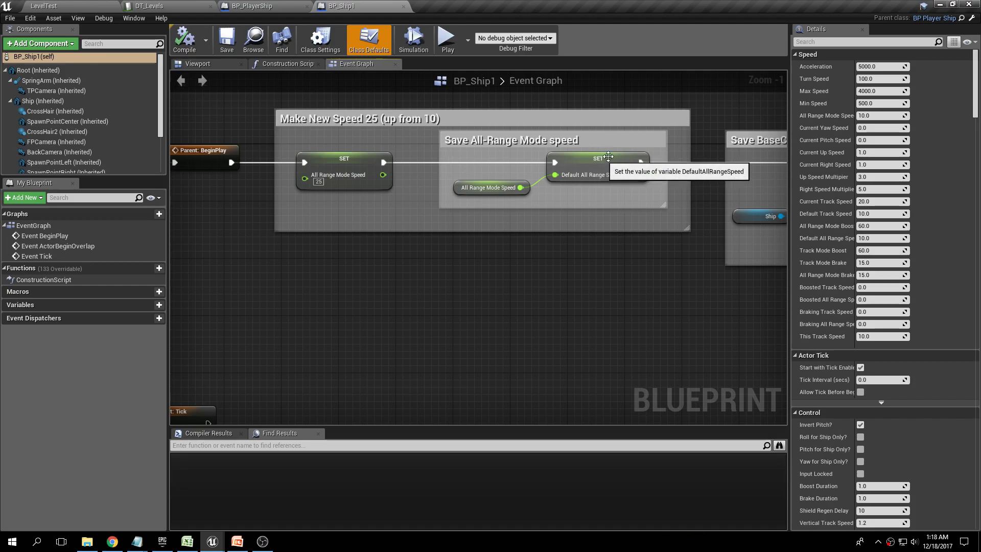
{"action": "right_click_drag", "start_coordinate": [713, 110], "coordinate": [240, 104]}
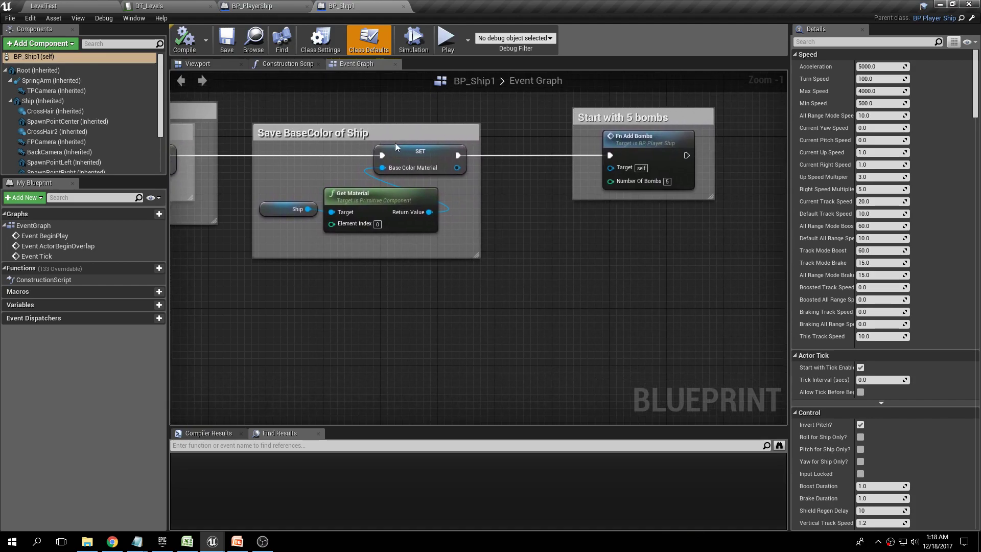
{"action": "left_click", "coordinate": [411, 155]}
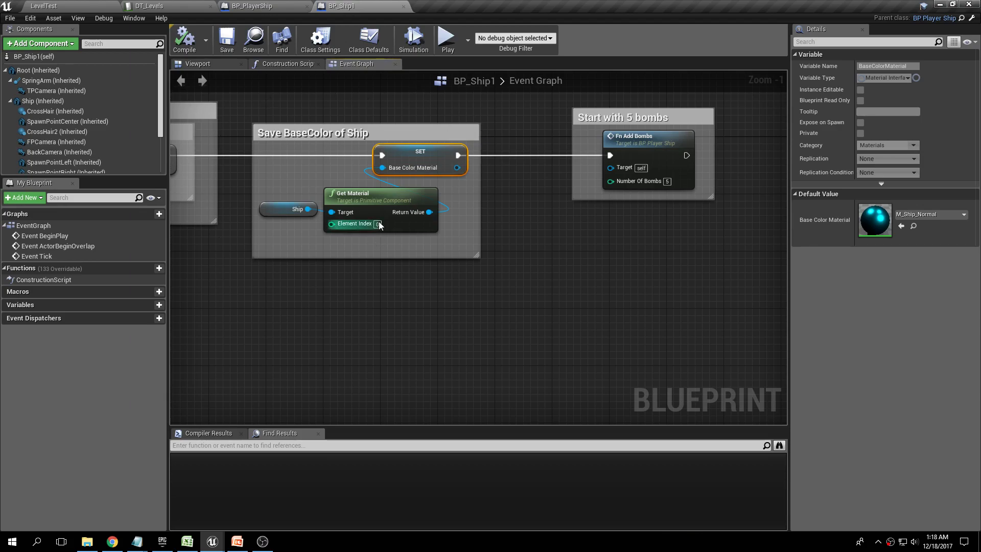
{"action": "right_click_drag", "start_coordinate": [540, 124], "coordinate": [304, 134]}
{"action": "scroll", "coordinate": [342, 171], "scroll_direction": "up", "scroll_amount": 1}
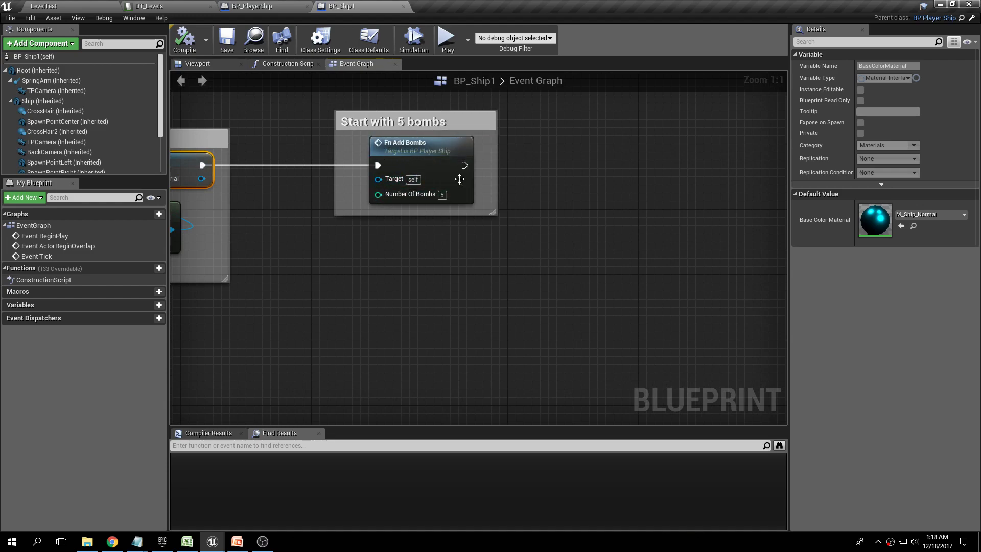
{"action": "scroll", "coordinate": [272, 116], "scroll_direction": "down", "scroll_amount": 2}
{"action": "right_click_drag", "start_coordinate": [271, 116], "coordinate": [561, 135]}
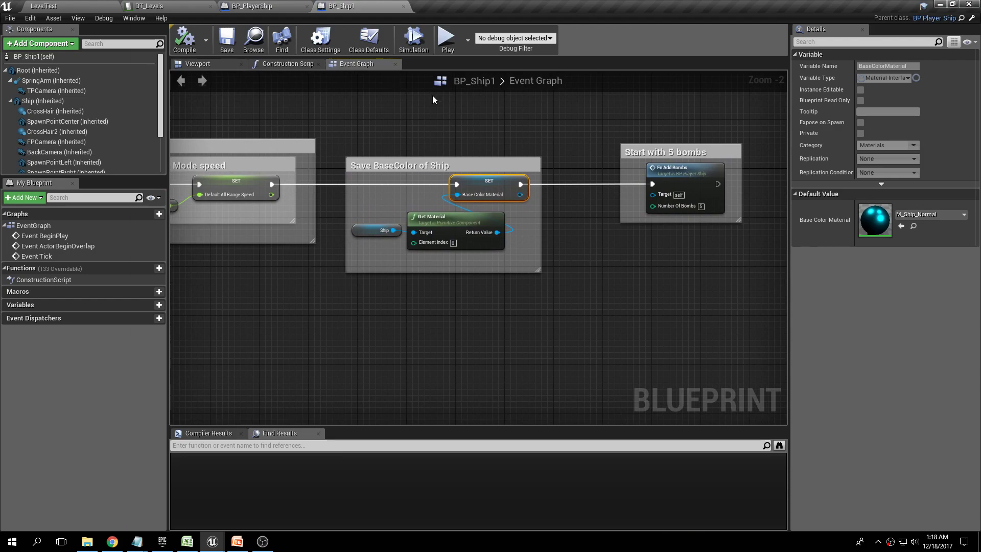
{"action": "scroll", "coordinate": [432, 99], "scroll_direction": "up", "scroll_amount": 1}
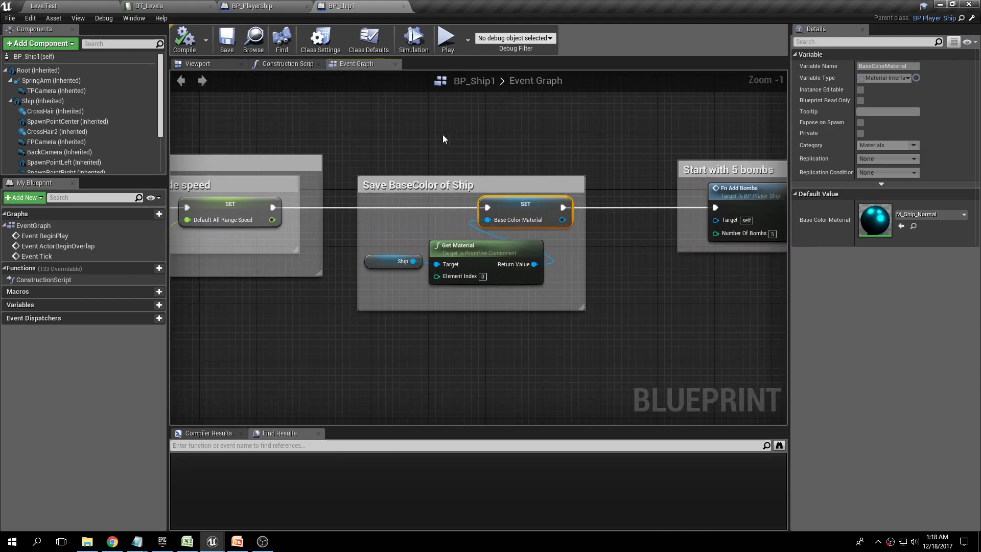
{"action": "left_click", "coordinate": [246, 6]}
- Return to the Event Graph and close the EVENT STAGE CLEAR graph
{"action": "scroll", "coordinate": [288, 106], "scroll_direction": "down", "scroll_amount": 4}
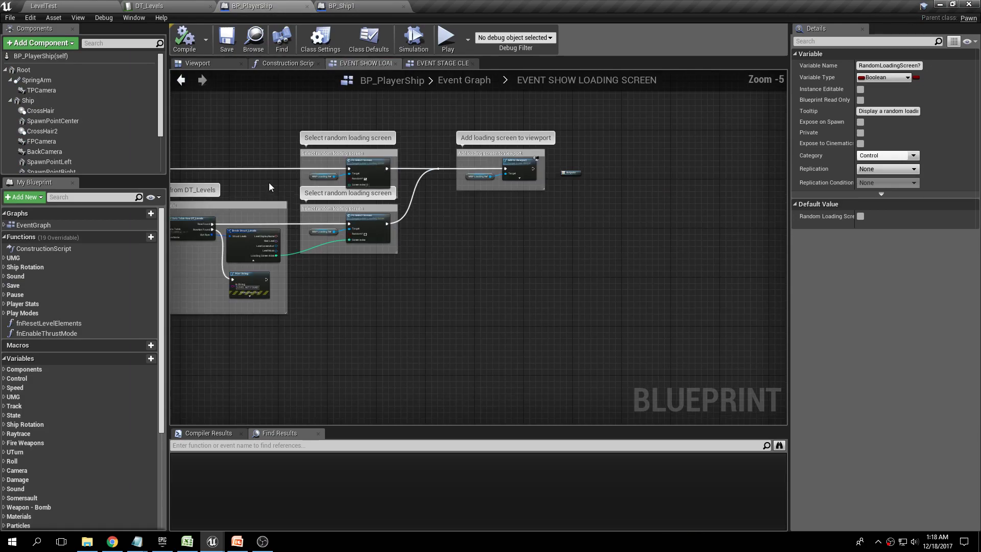
{"action": "left_click", "coordinate": [180, 82]}
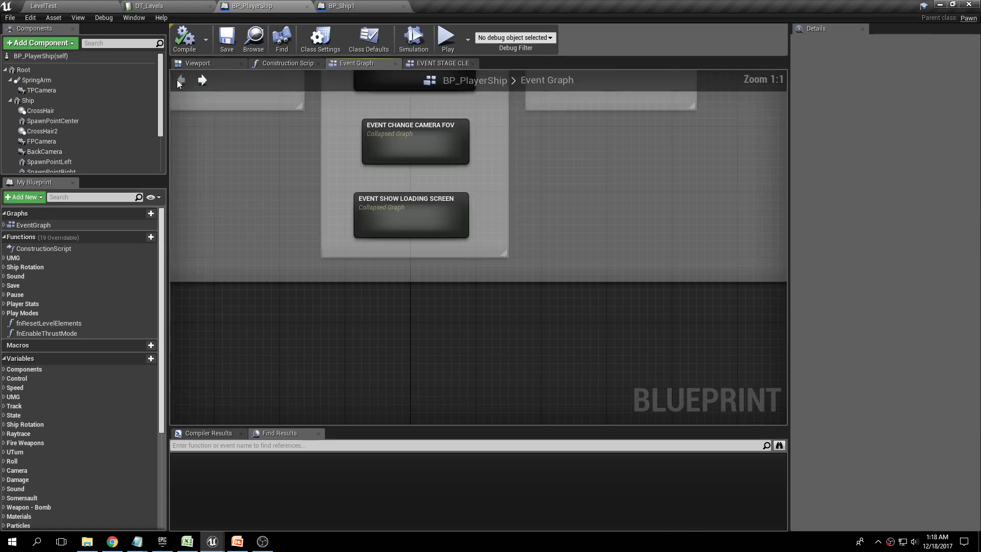
{"action": "left_click", "coordinate": [452, 66]}
{"action": "left_click", "coordinate": [472, 64]}
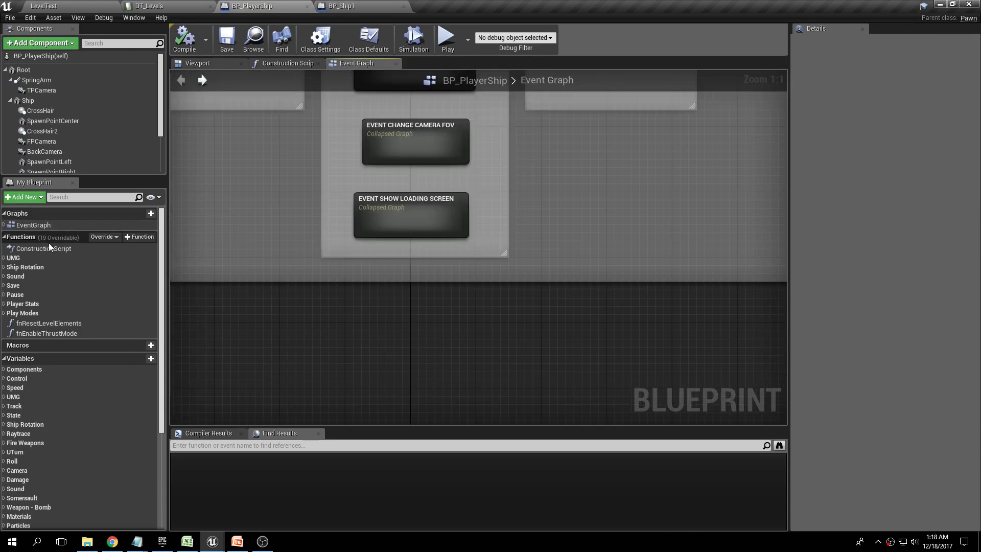
- Inspect the BoostDuration and LaserFireRate variables under Control, then return to BP_Ship1
{"action": "left_click", "coordinate": [4, 378]}
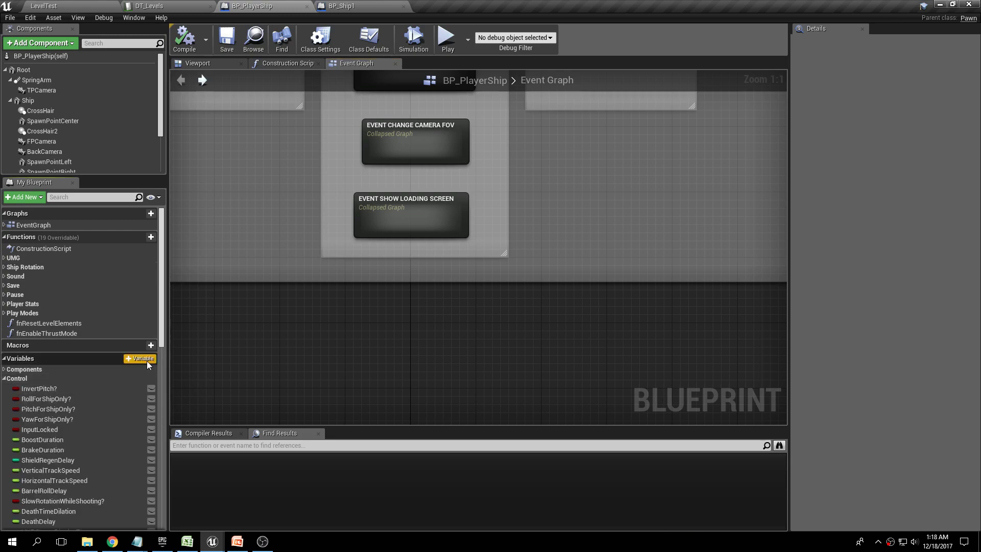
{"action": "scroll", "coordinate": [153, 378], "scroll_direction": "down", "scroll_amount": 5}
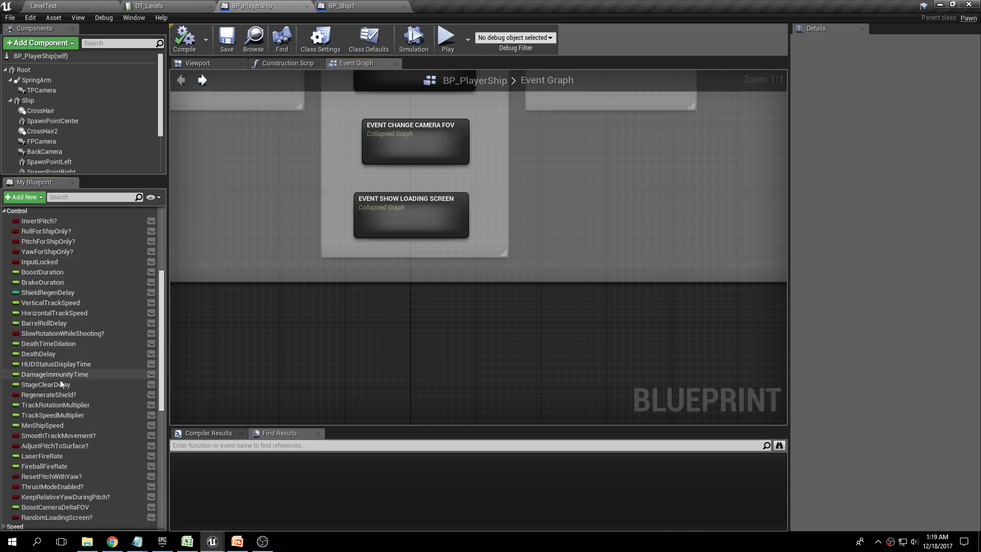
{"action": "left_click", "coordinate": [42, 274]}
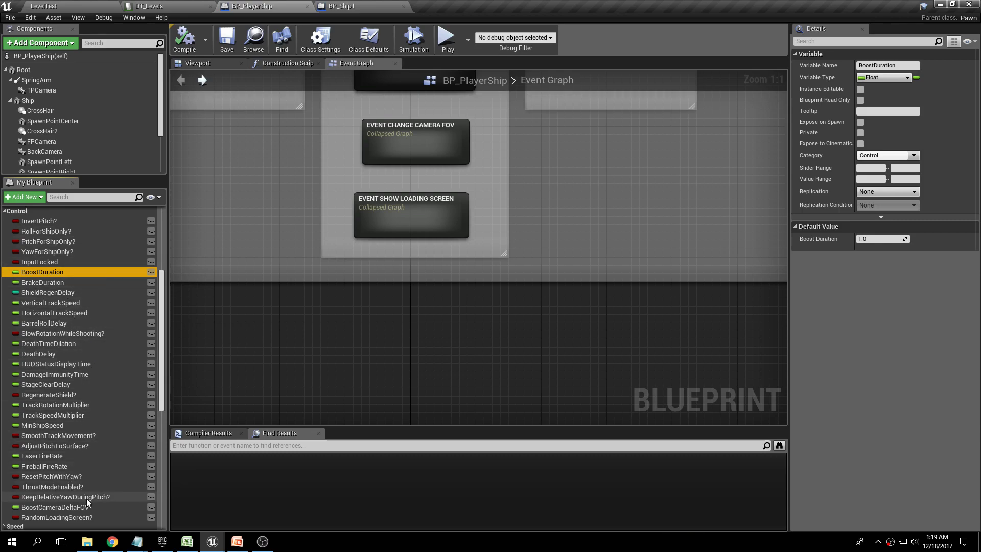
{"action": "left_click", "coordinate": [62, 455]}
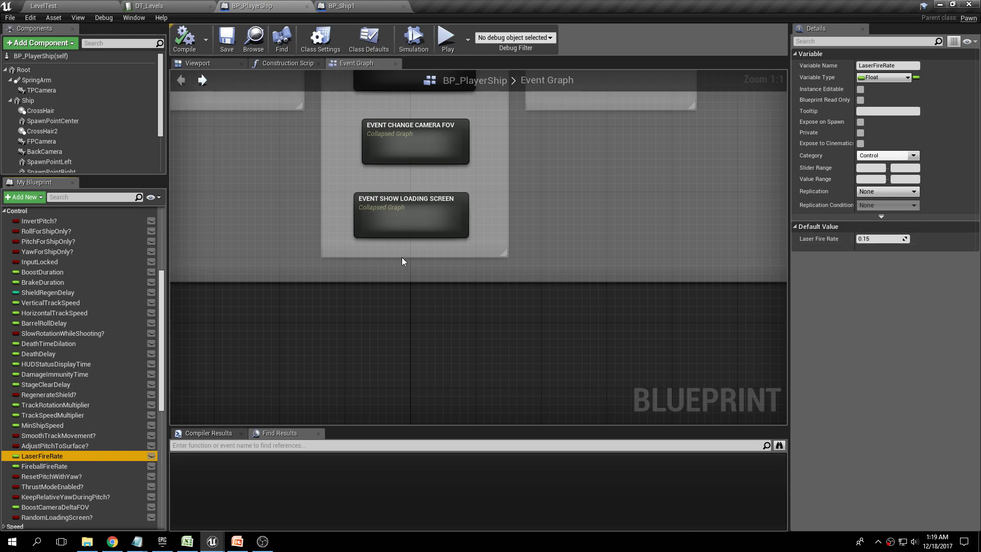
{"action": "left_click", "coordinate": [341, 7]}
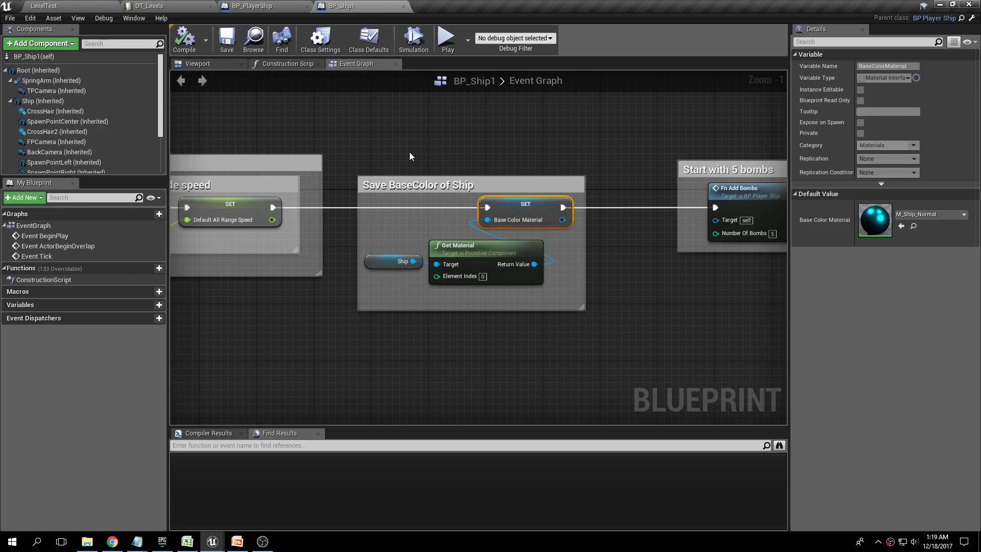
- Pan the BP_Ship1 graph across the BeginPlay nodes to the Save BaseColor of Ship comment
{"action": "right_click_drag", "start_coordinate": [586, 137], "coordinate": [532, 148]}
{"action": "scroll", "coordinate": [297, 135], "scroll_direction": "down", "scroll_amount": 3}
{"action": "right_click_drag", "start_coordinate": [298, 135], "coordinate": [486, 157]}
{"action": "right_click_drag", "start_coordinate": [234, 176], "coordinate": [359, 179]}
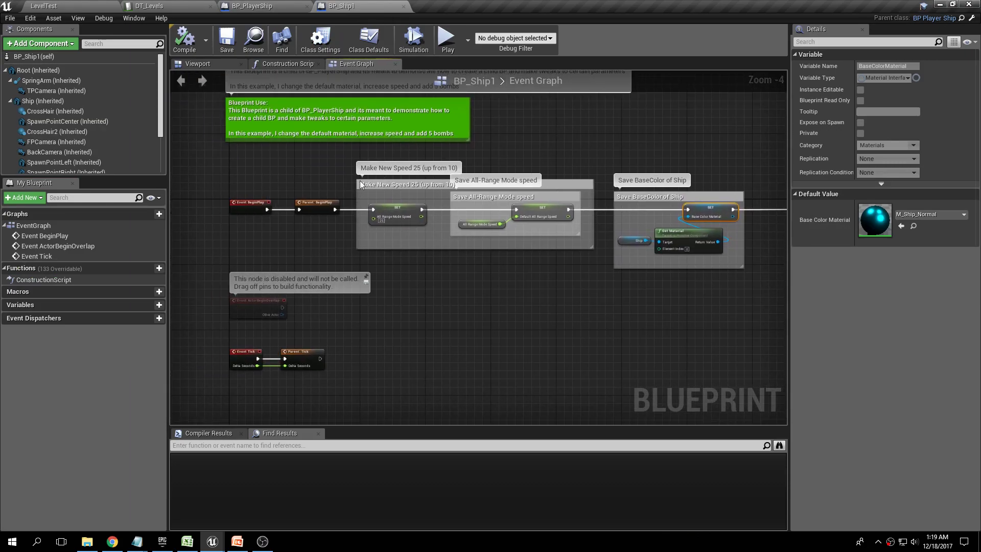
{"action": "scroll", "coordinate": [287, 221], "scroll_direction": "up", "scroll_amount": 2}
{"action": "right_click_drag", "start_coordinate": [655, 118], "coordinate": [392, 130]}
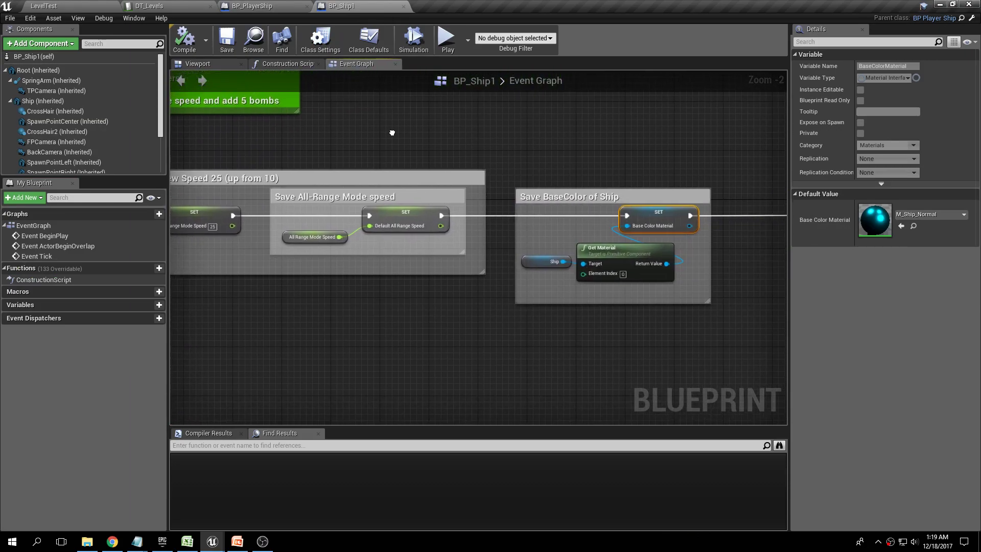
- Play-test LevelTest, steer the red ship briefly with A, then stop with Esc
{"action": "left_click", "coordinate": [72, 5]}
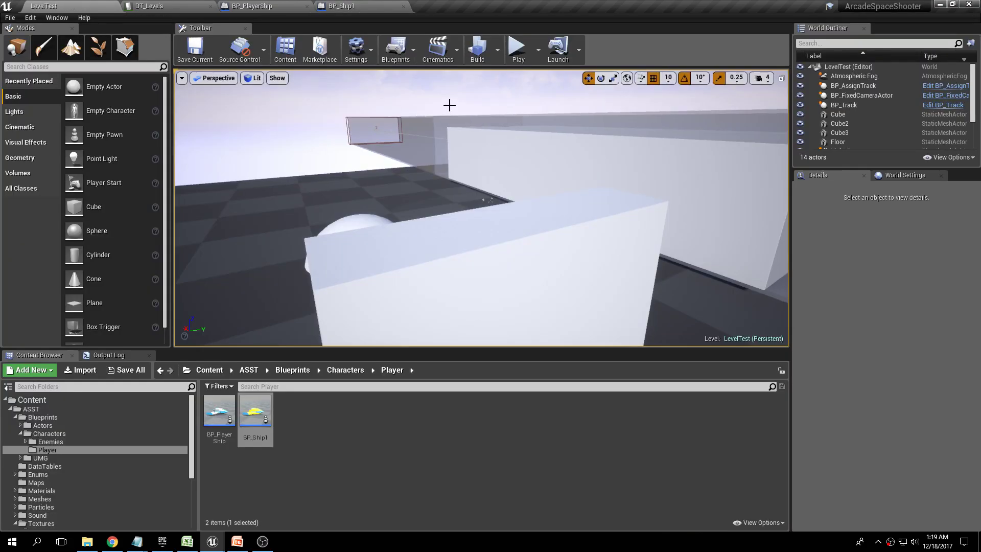
{"action": "left_click", "coordinate": [518, 47]}
{"action": "key", "text": "a"}
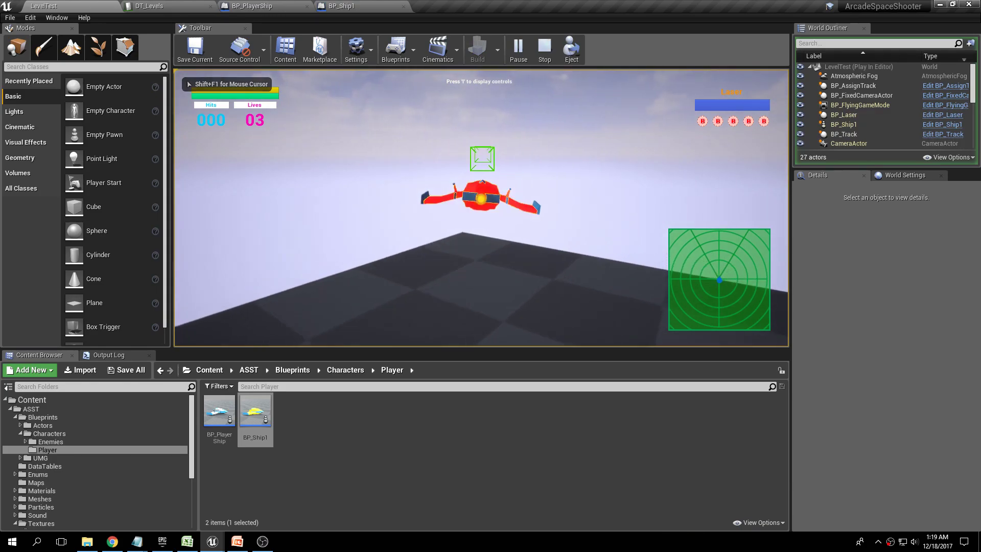
{"action": "key", "text": "Escape"}
- Set the Default Pawn Class in World Settings to BP_PlayerShip
{"action": "left_click", "coordinate": [904, 175]}
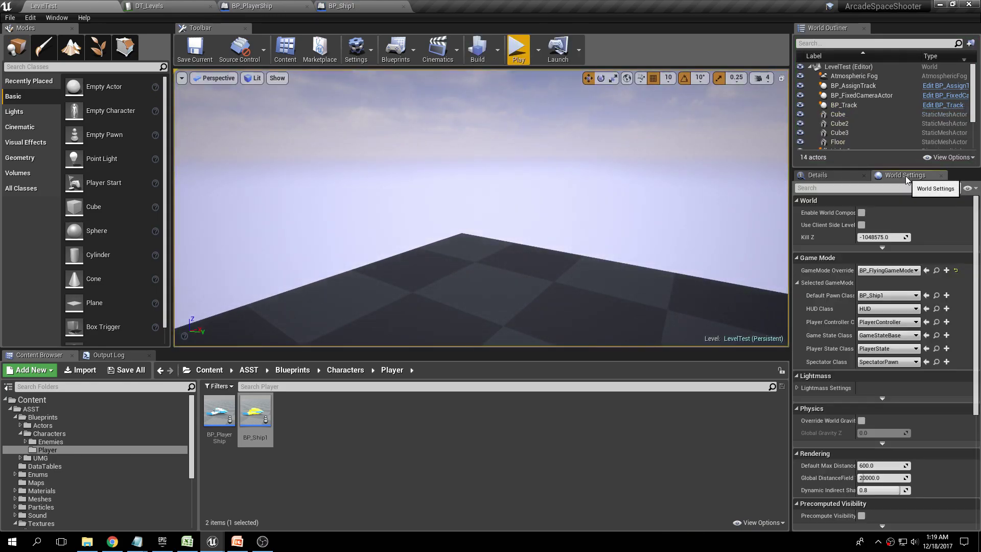
{"action": "left_click", "coordinate": [899, 295]}
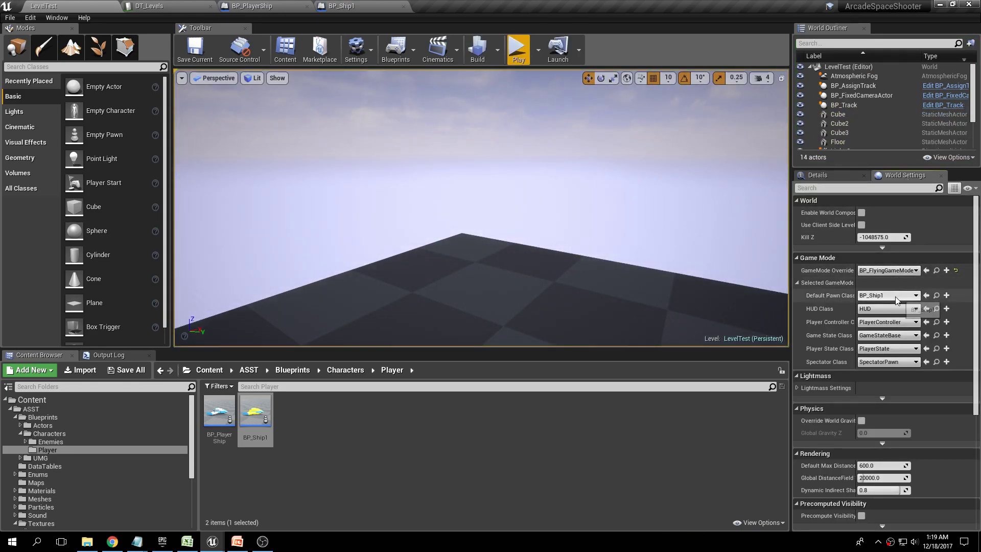
{"action": "type", "text": "bp_"}
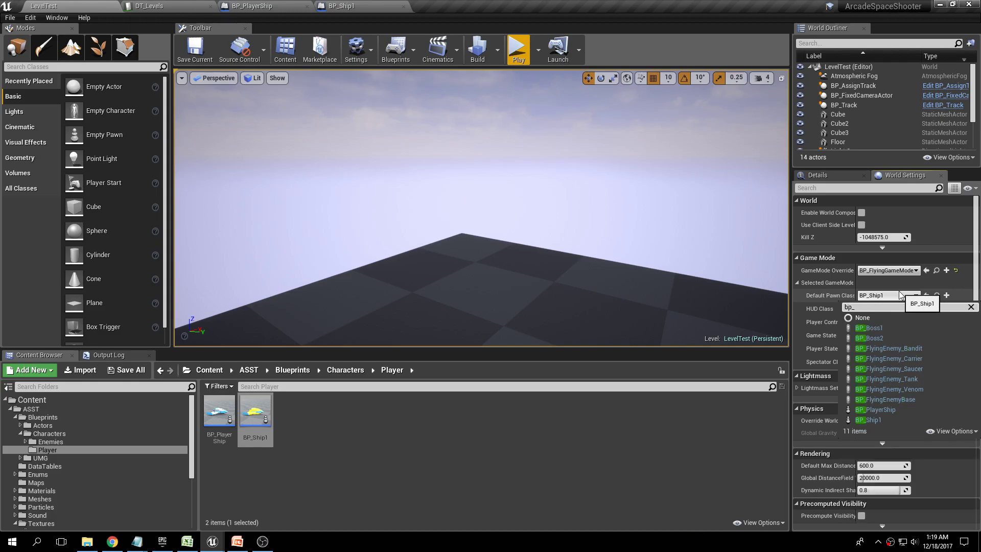
{"action": "left_click", "coordinate": [878, 409]}
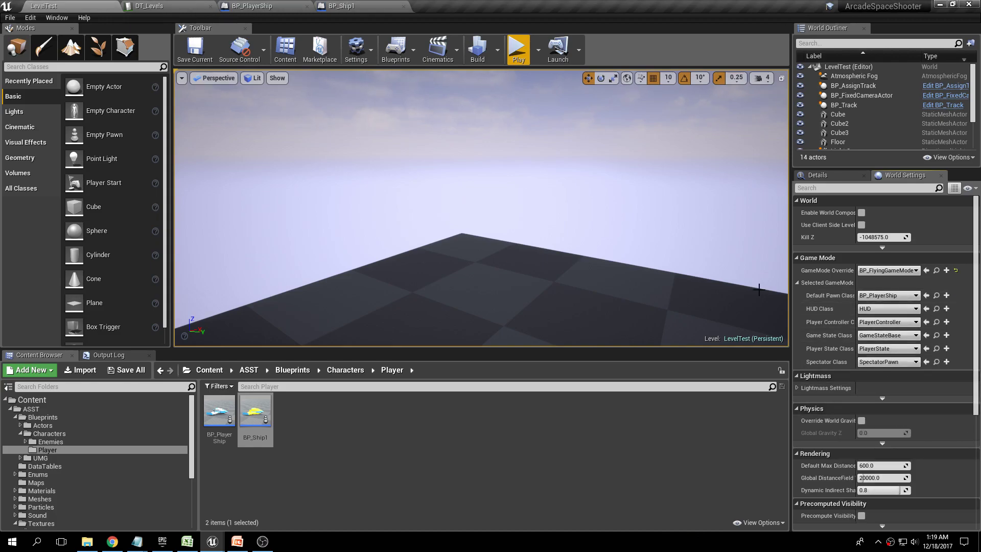
- Save the BP_FlyingGameMode Blueprint and start a play test with the original ship
{"action": "left_click", "coordinate": [149, 373]}
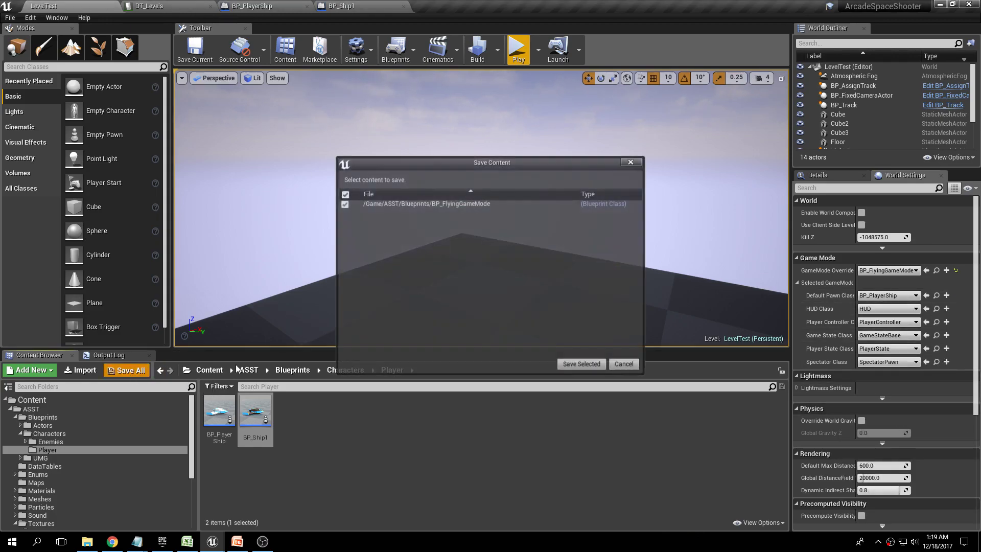
{"action": "left_click", "coordinate": [575, 364]}
{"action": "left_click", "coordinate": [518, 51]}
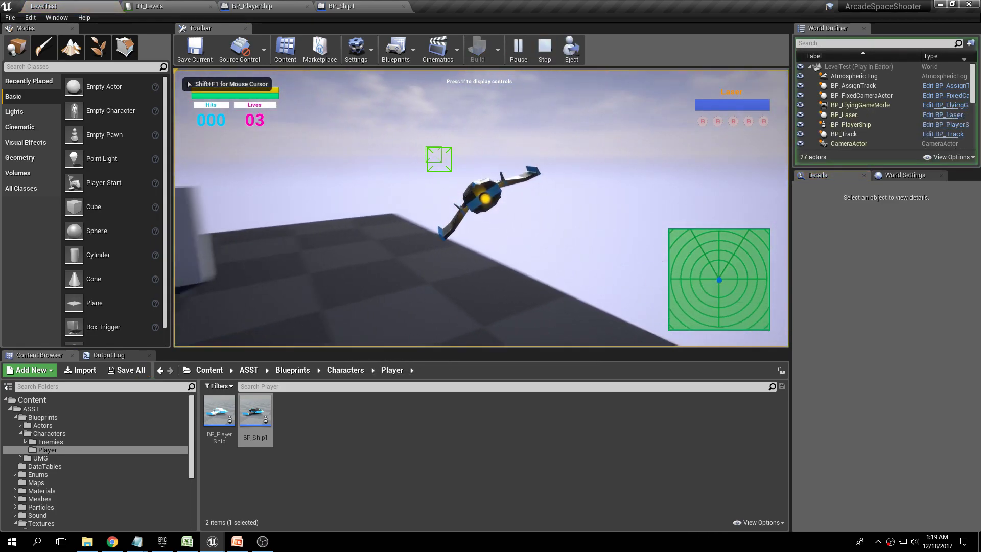
- Stop the BP_PlayerShip test flight with Esc
{"action": "key", "text": "Escape"}
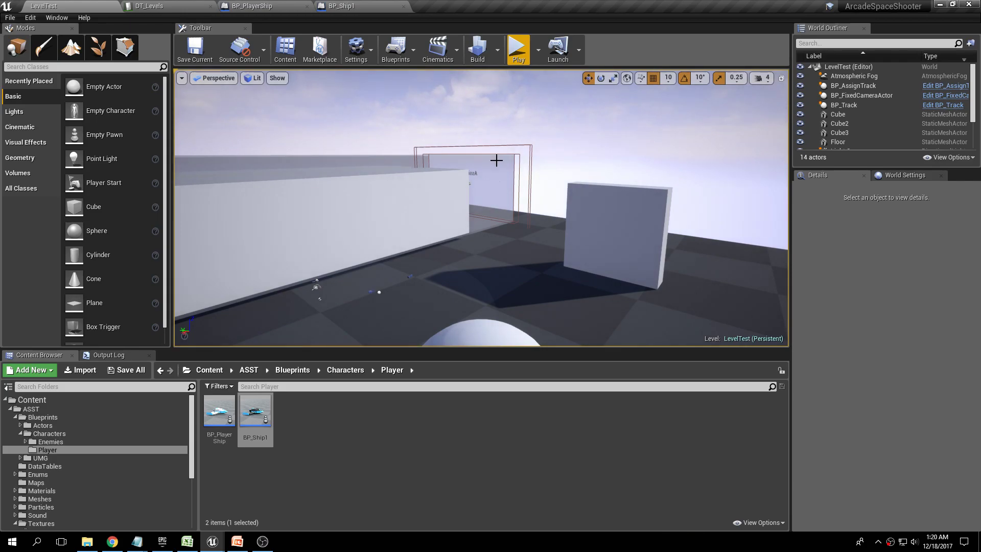
{"action": "mouse_move", "coordinate": [257, 405]}
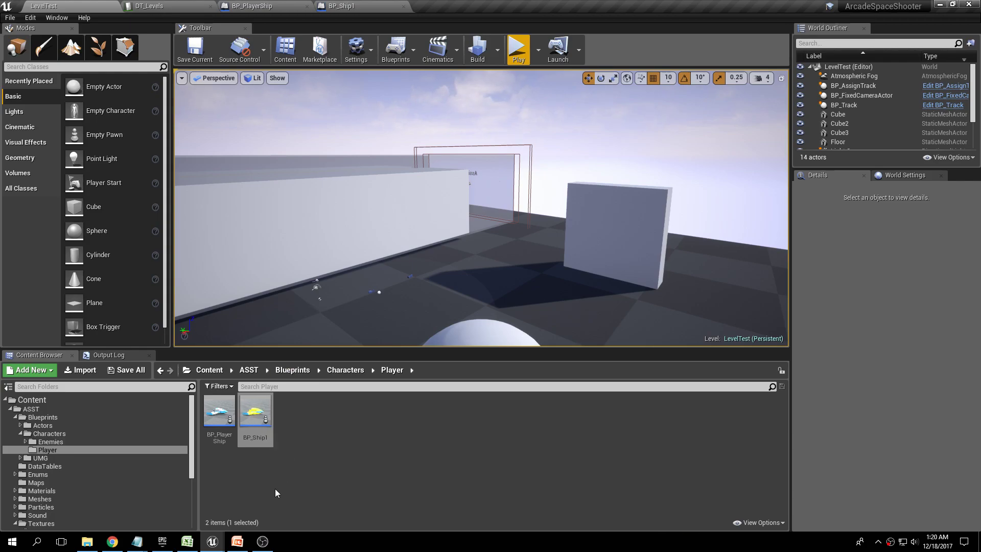
- Highlight the recap bullets: Level-Linking, Loading Screen, Ascend / Descend, Player detection, TP Character integration
{"action": "left_click", "coordinate": [231, 546]}
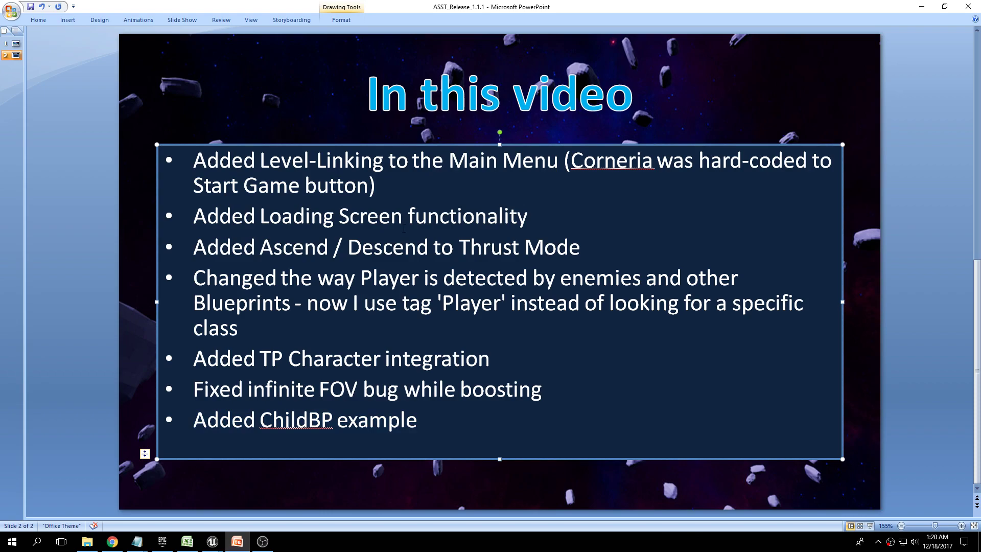
{"action": "triple_click", "coordinate": [383, 182]}
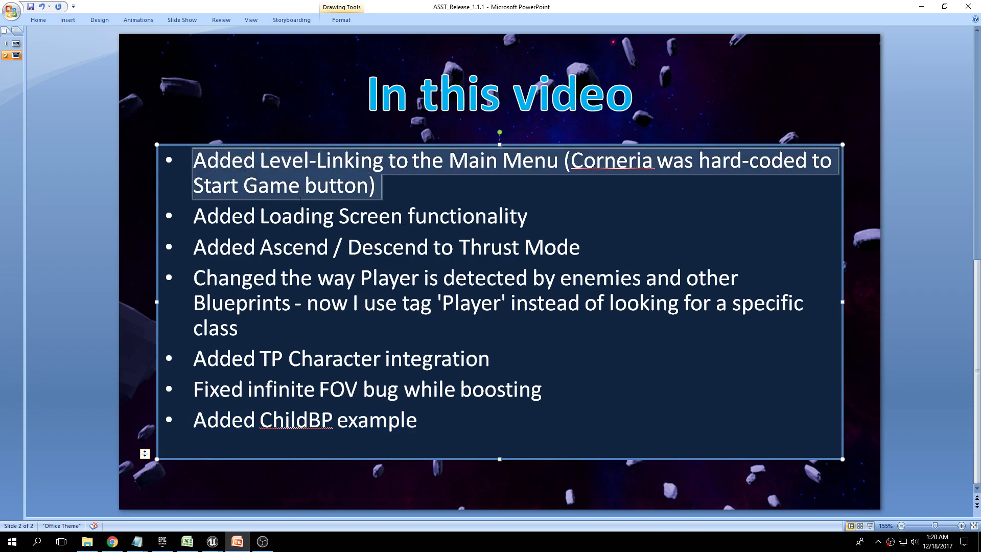
{"action": "left_click_drag", "start_coordinate": [532, 216], "coordinate": [195, 217]}
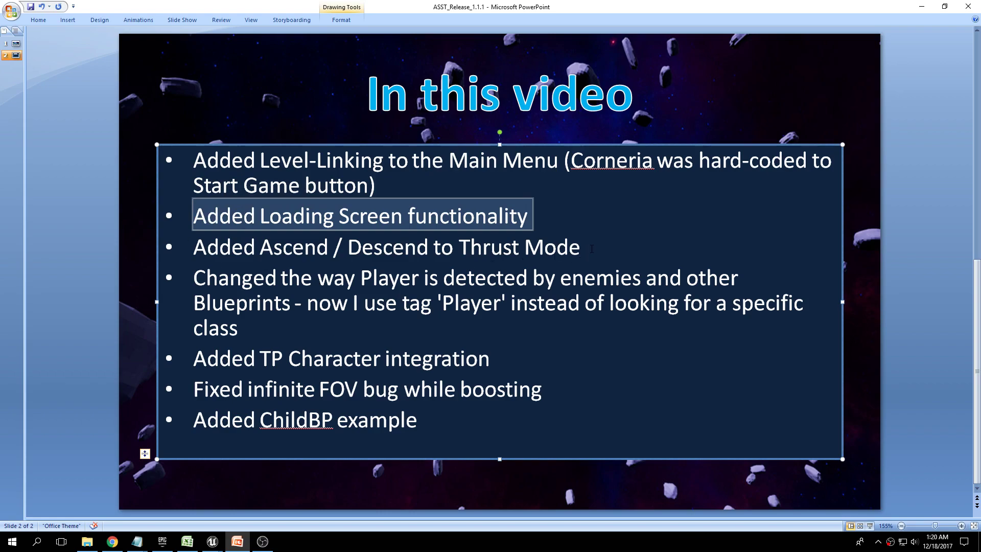
{"action": "left_click_drag", "start_coordinate": [591, 248], "coordinate": [235, 251]}
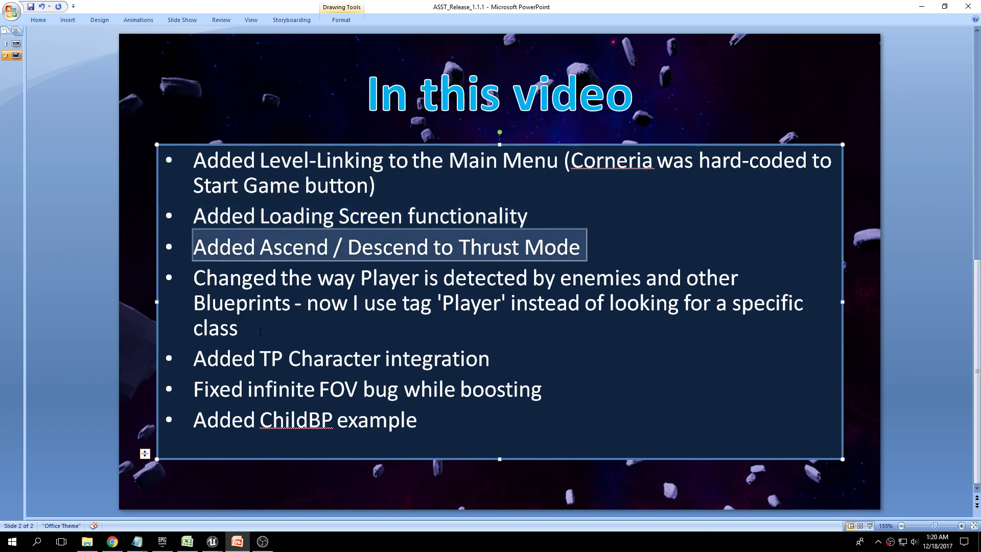
{"action": "left_click_drag", "start_coordinate": [264, 335], "coordinate": [208, 282]}
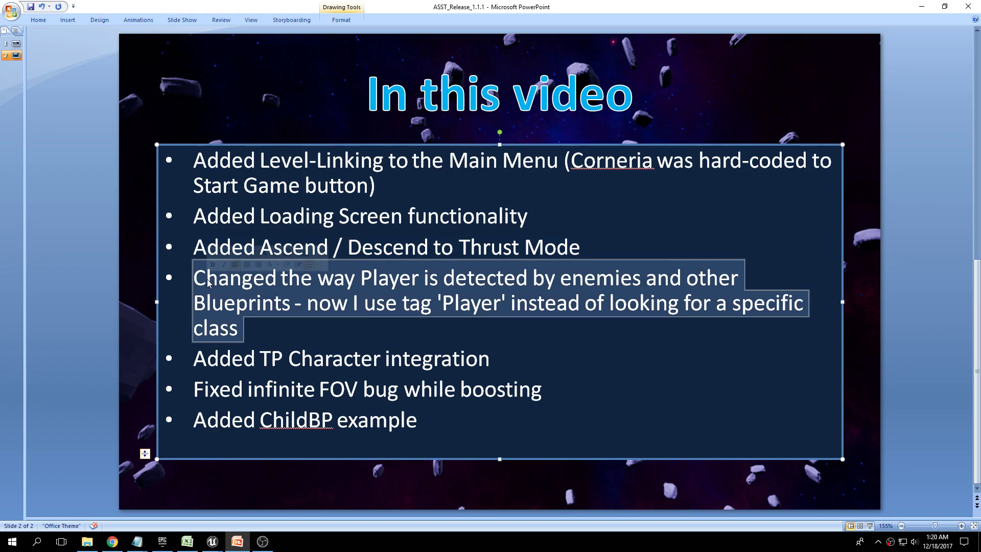
{"action": "left_click_drag", "start_coordinate": [491, 358], "coordinate": [218, 357]}
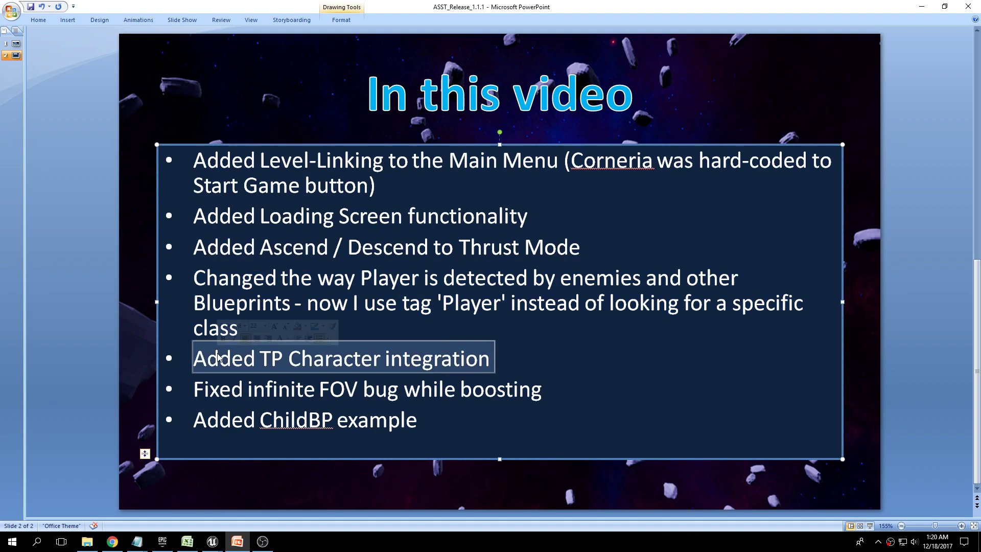